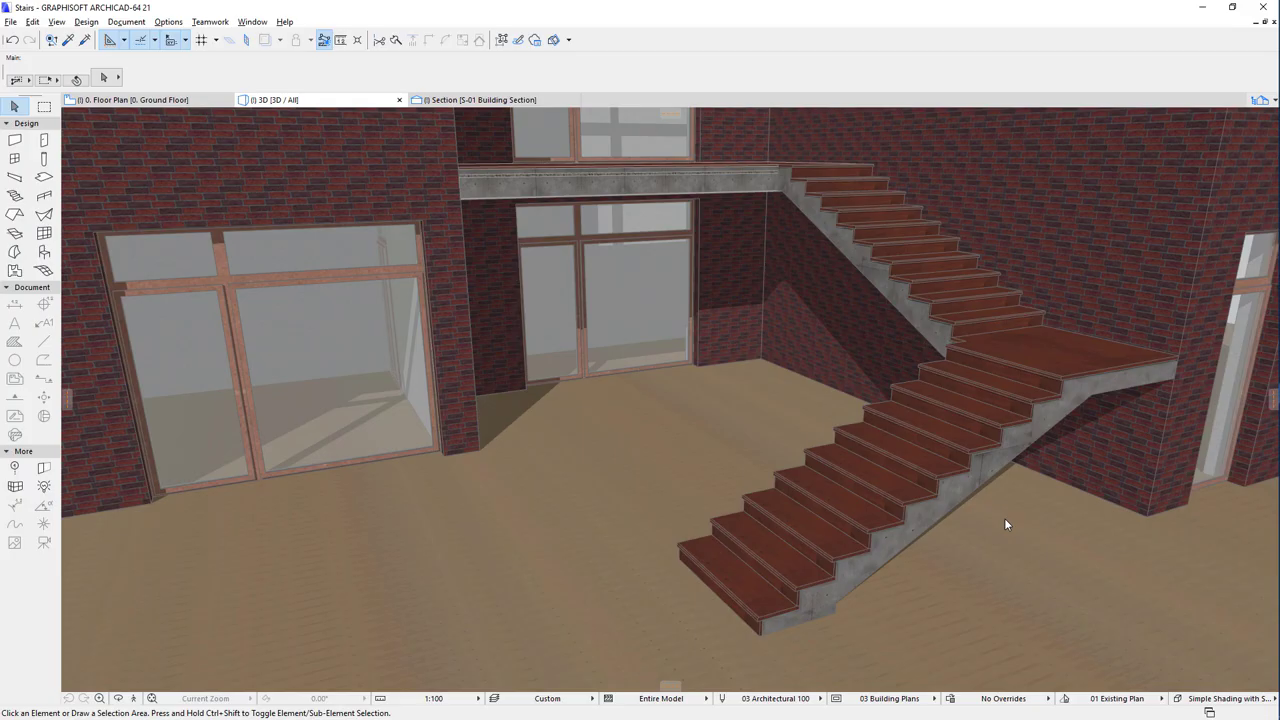
- Select the two-flight monolithic stair by clicking it on its landing in the 3D window
left_click(1056, 360)
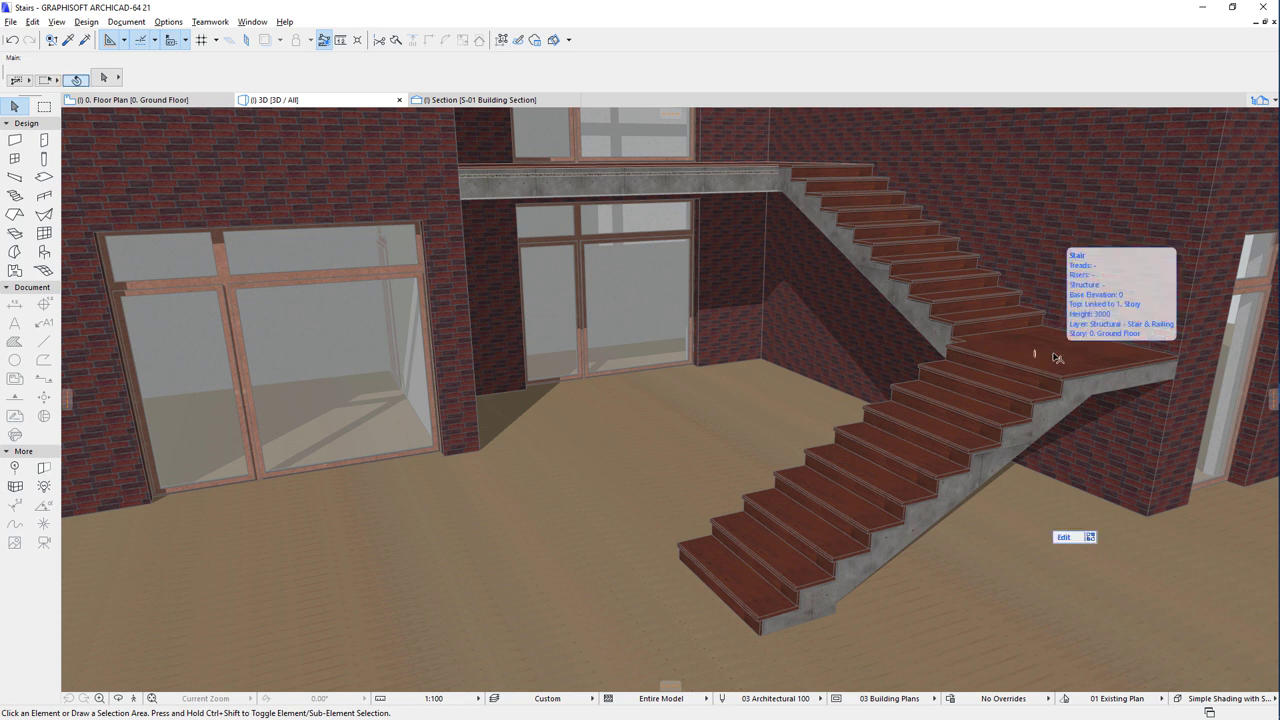
left_click(1056, 358)
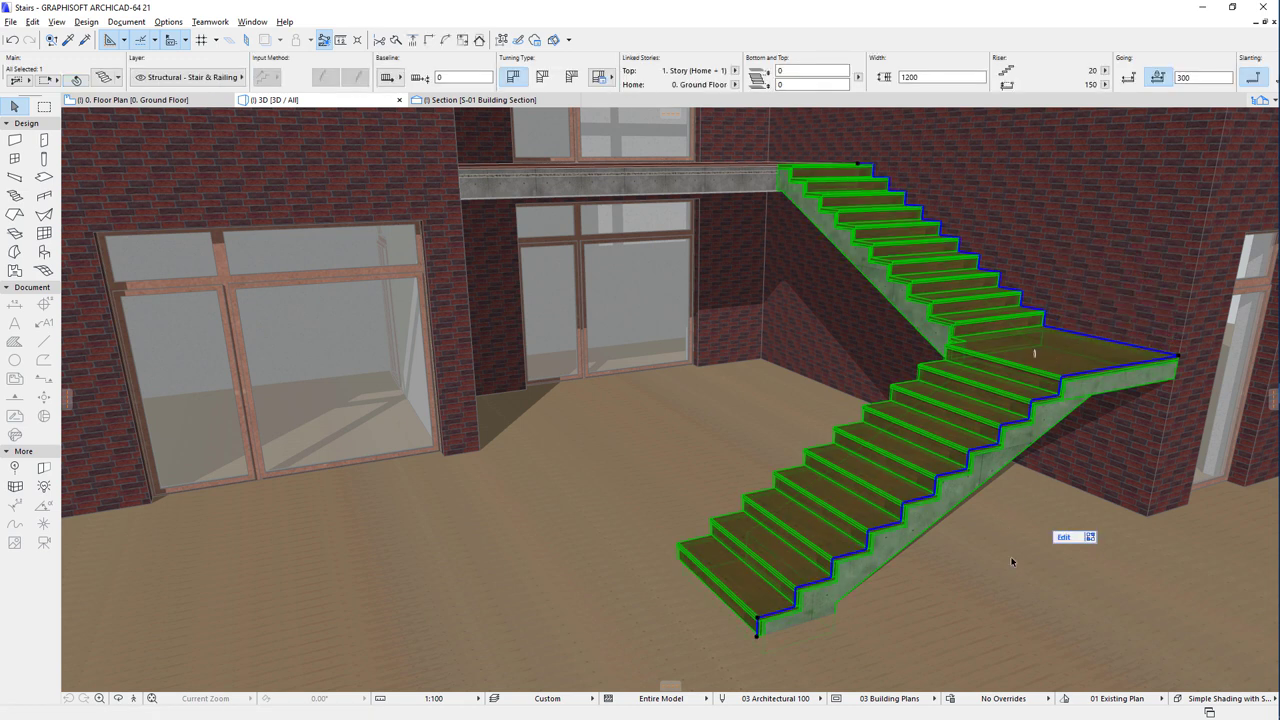
- Review the stair's Finish, Tread and Riser settings pages, ending back on Finish
left_click(110, 80)
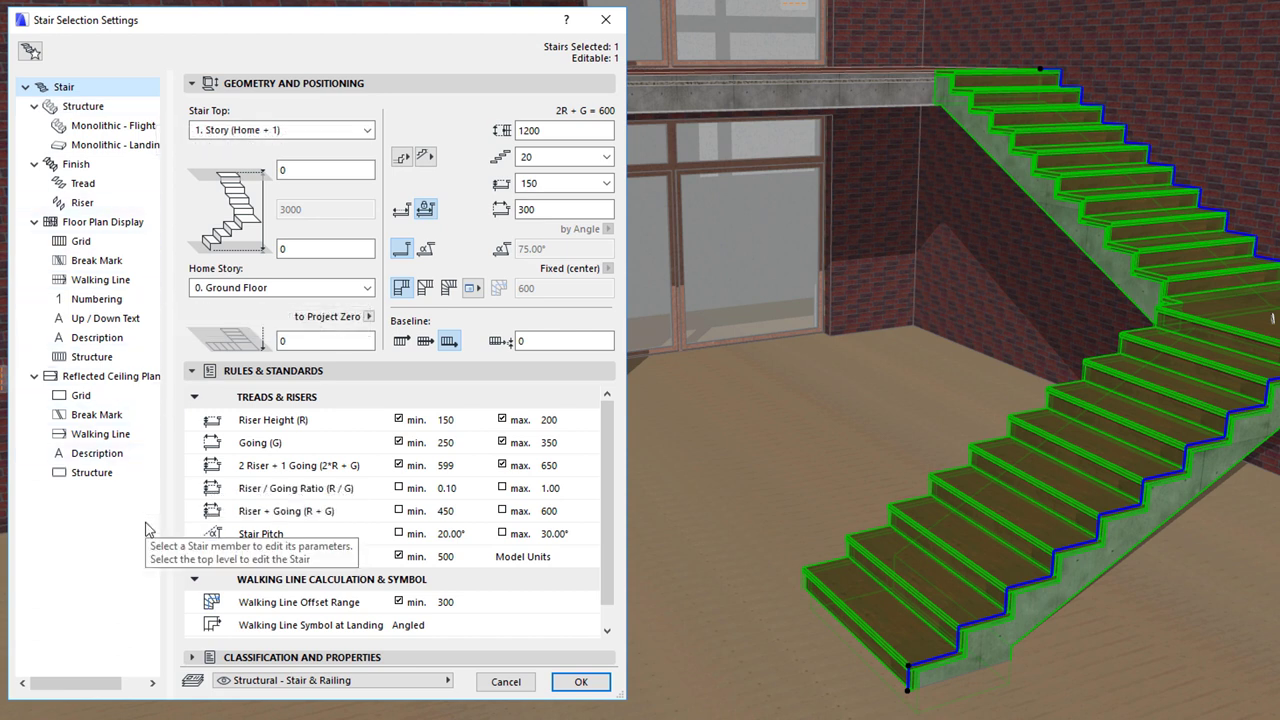
left_click(126, 168)
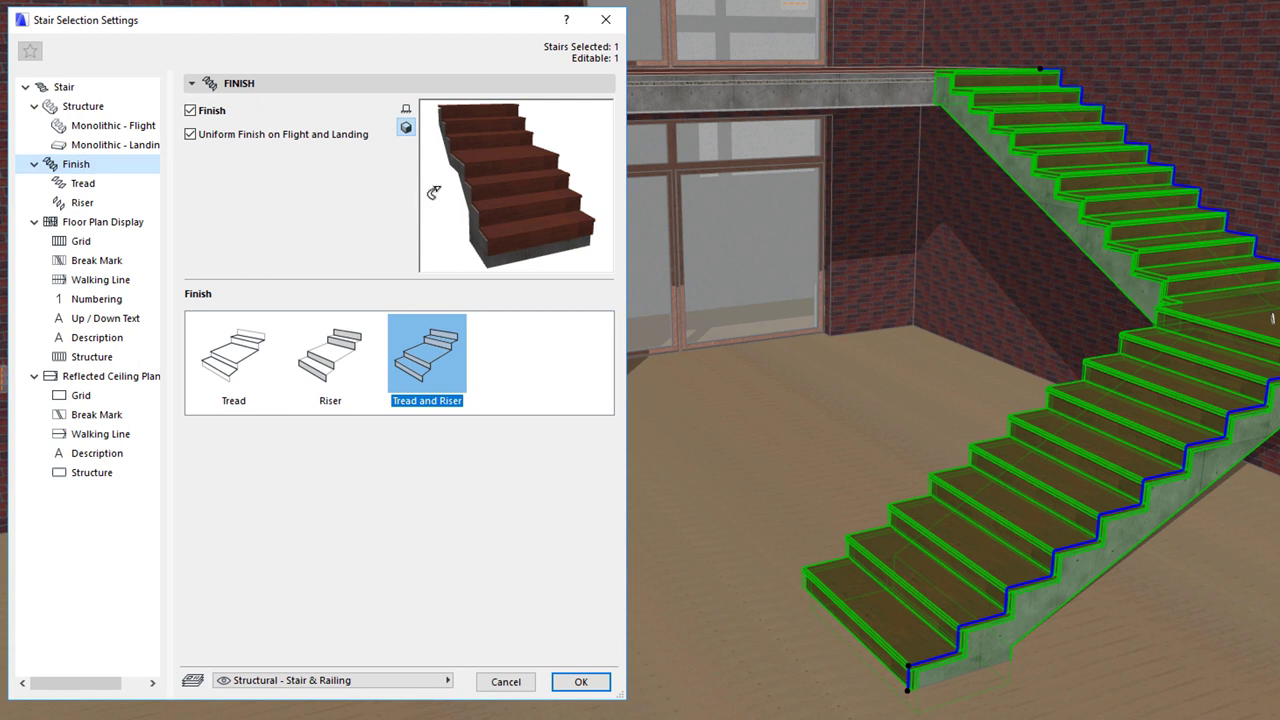
left_click_drag(432, 193, 440, 194)
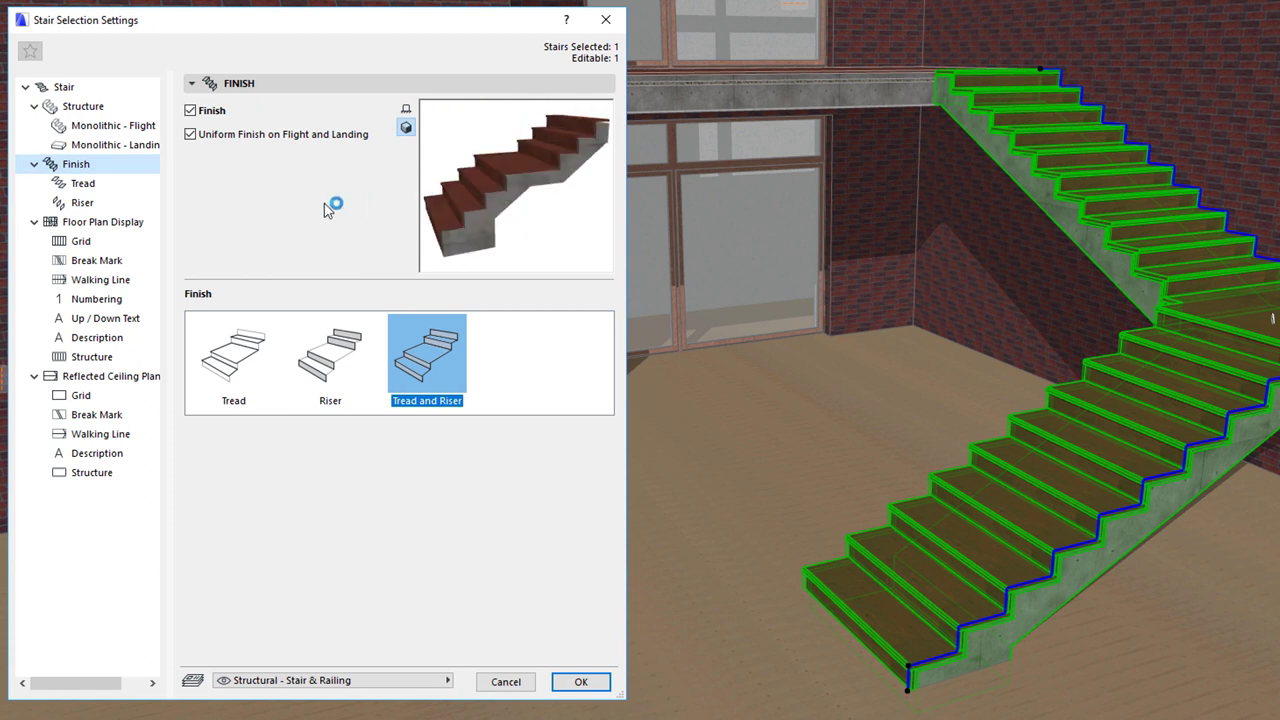
left_click(137, 186)
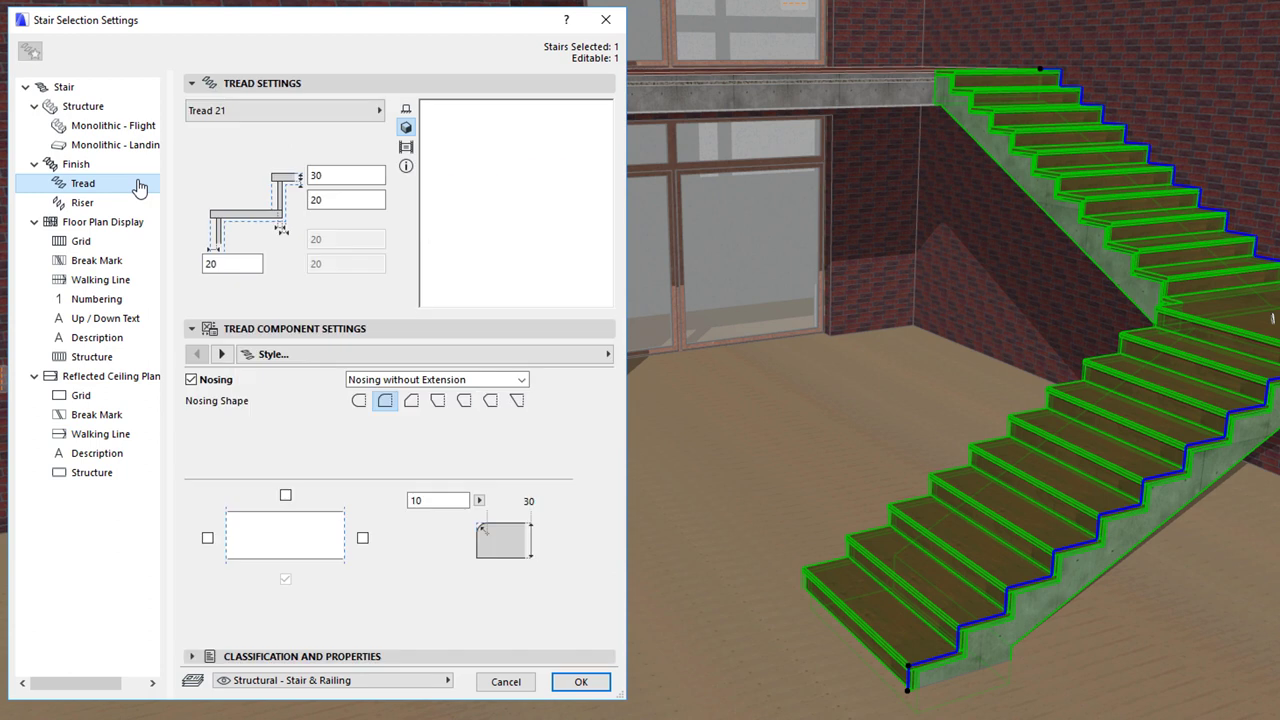
left_click(132, 206)
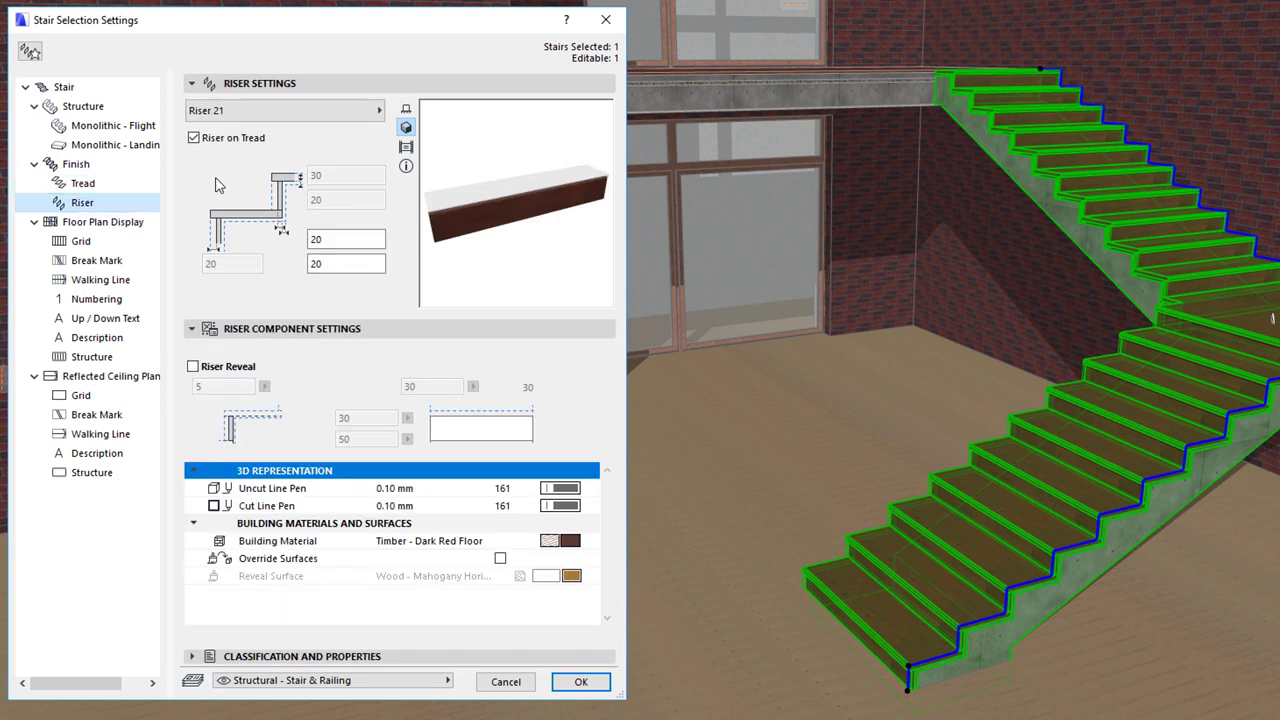
left_click(146, 167)
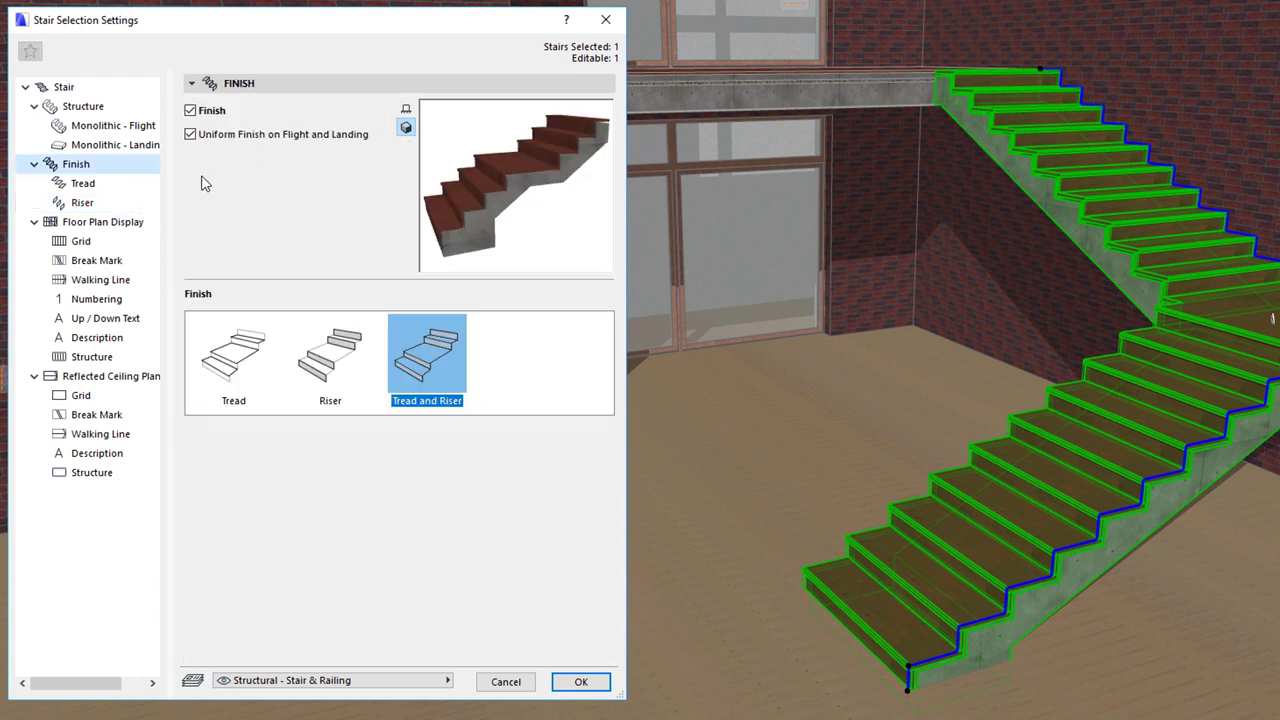
- Switch the stair finish off to show bare concrete, then switch it back on
left_click(210, 112)
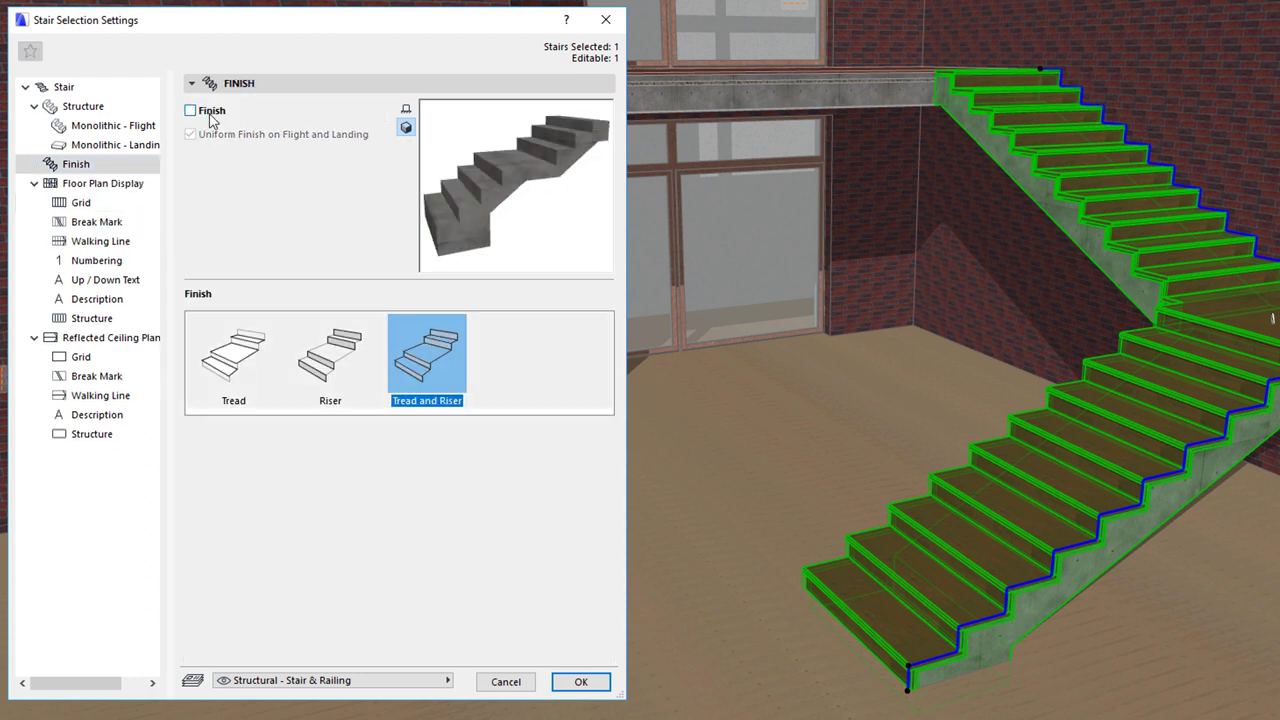
left_click(580, 681)
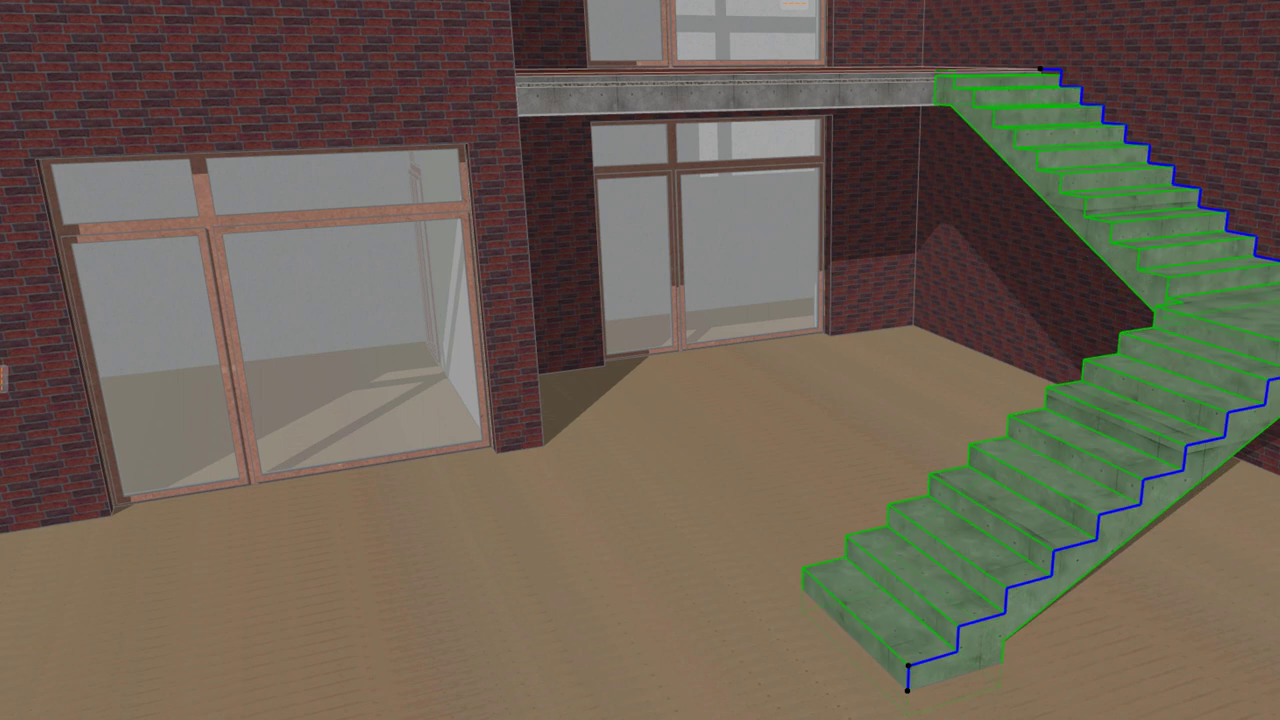
key("ctrl+t")
left_click(212, 112)
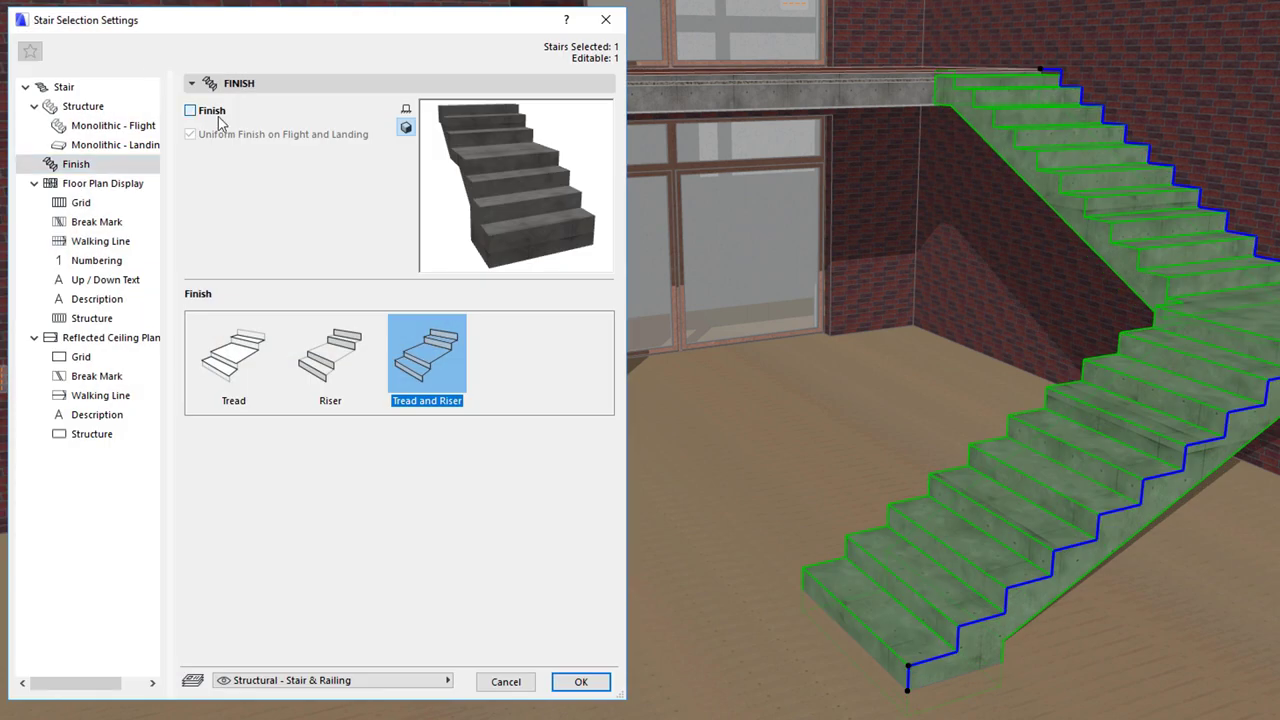
left_click(597, 683)
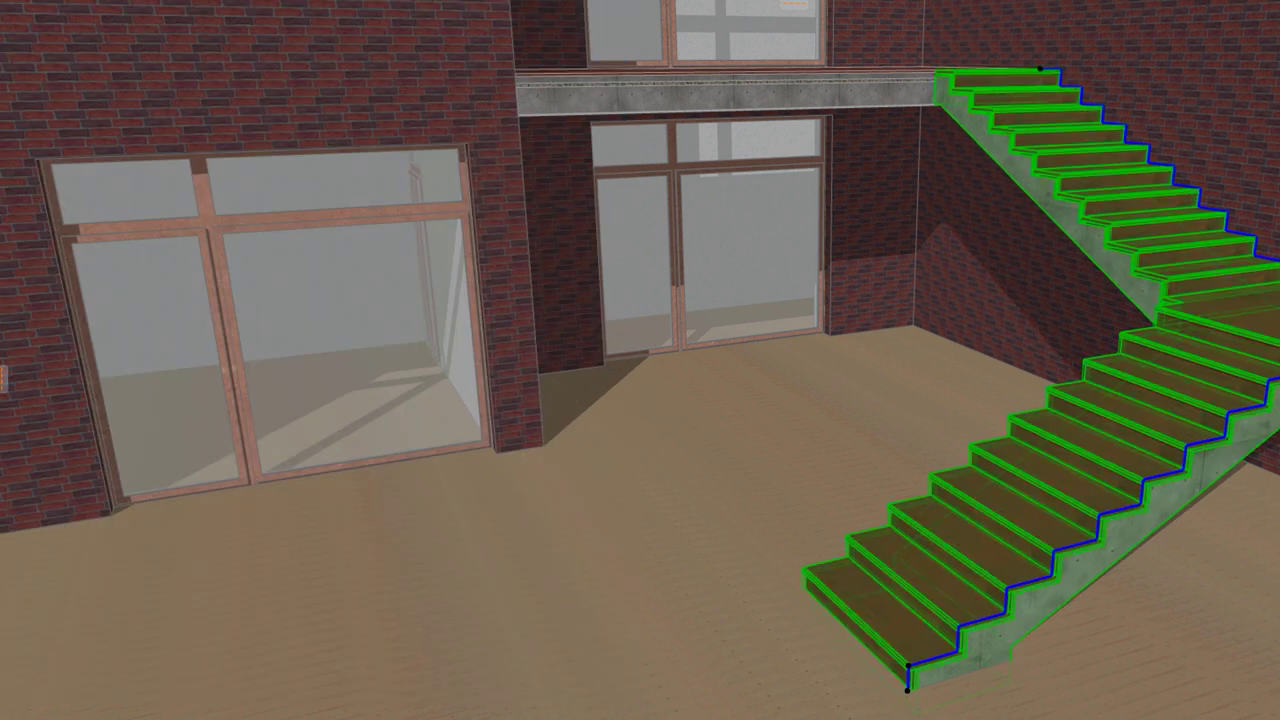
- Reopen the stair settings and review the Tread and Riser finish pages
key("ctrl+t")
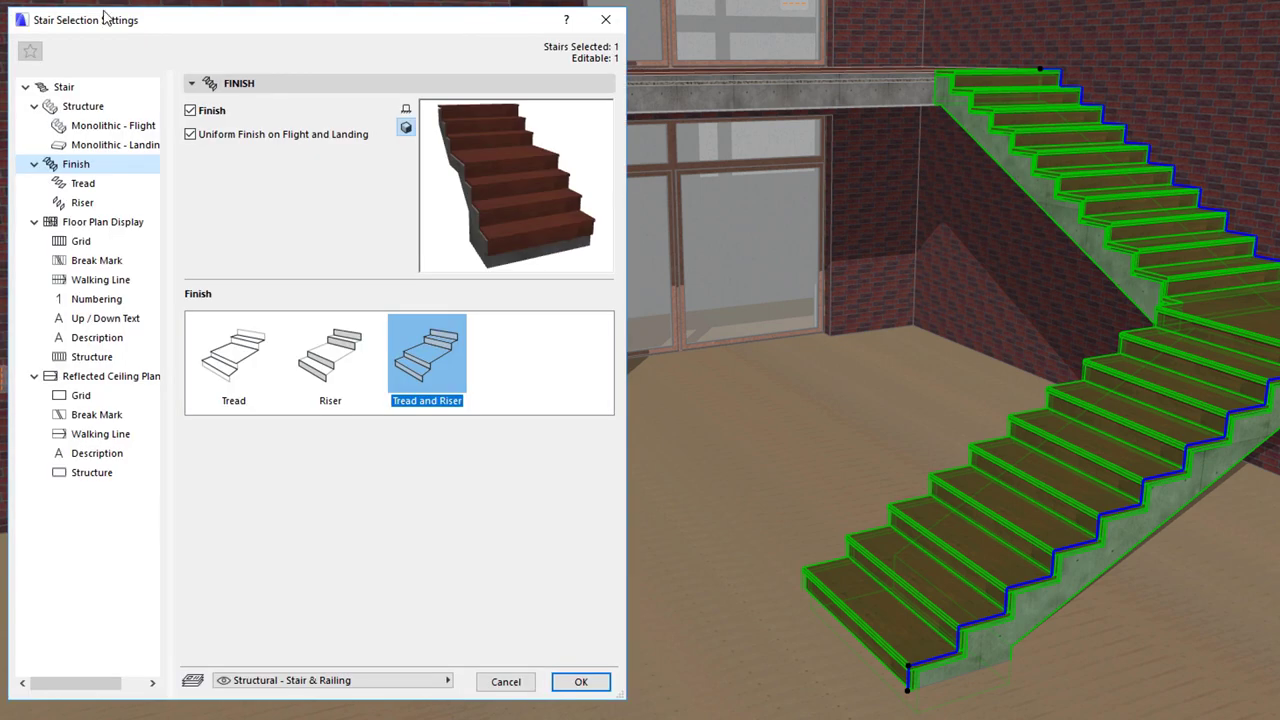
left_click(124, 189)
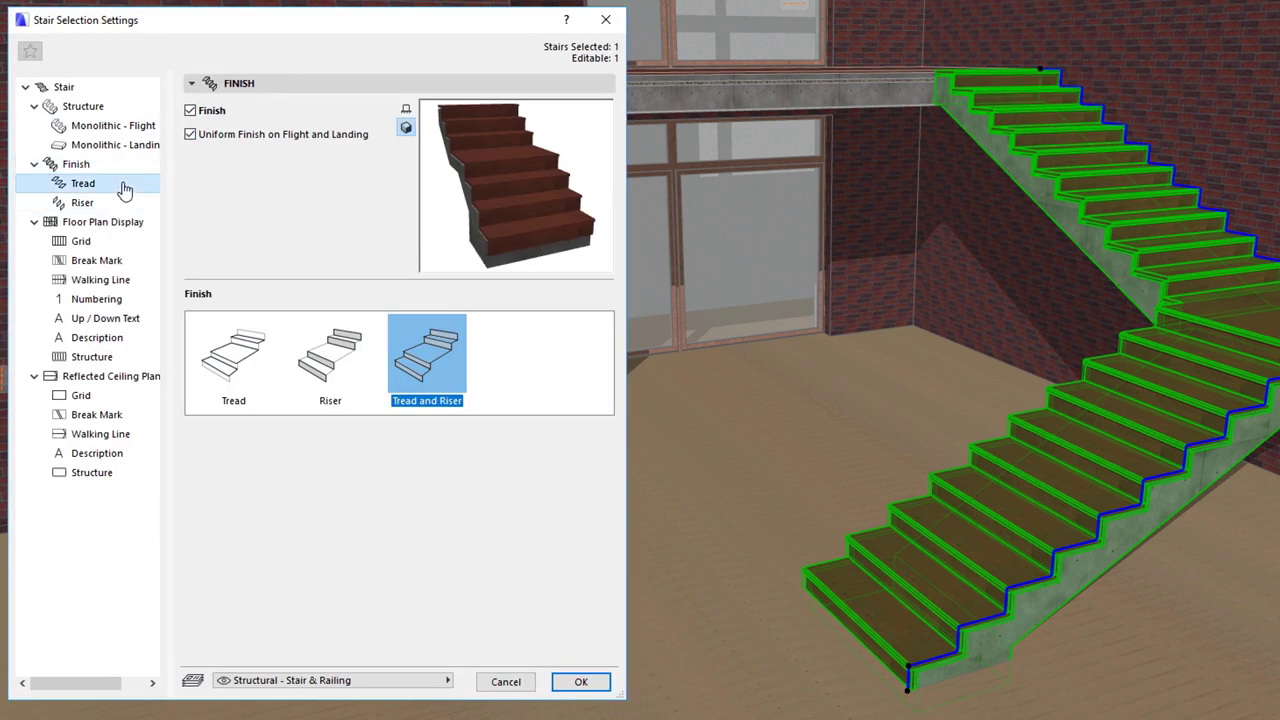
left_click(122, 204)
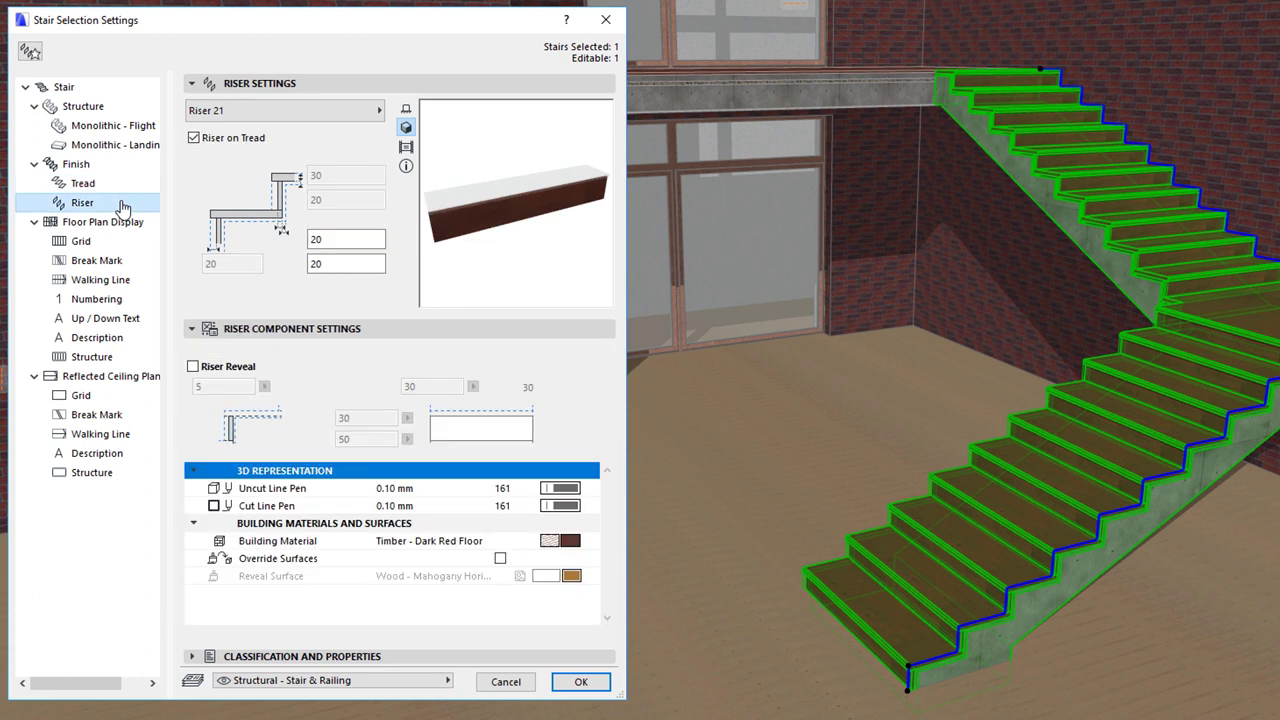
left_click(124, 165)
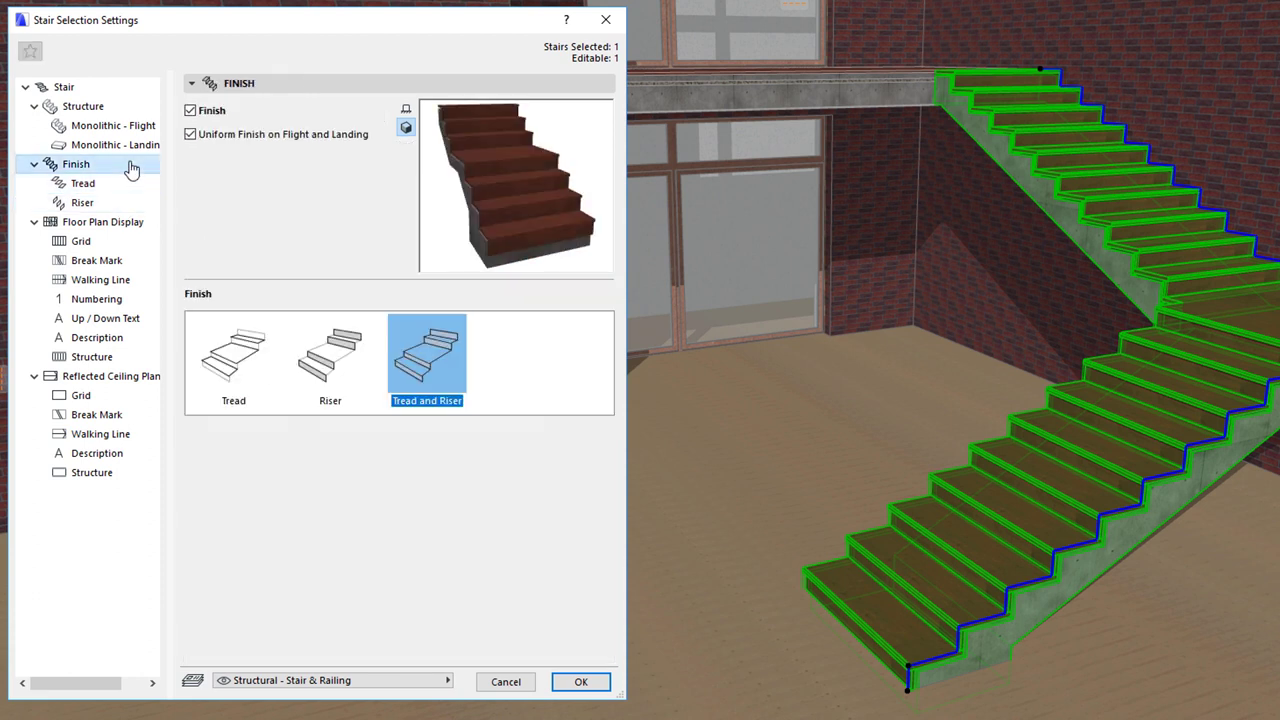
- Turn off Uniform Finish on Flight and Landing and review the flight and landing tread and riser pages
left_click(250, 136)
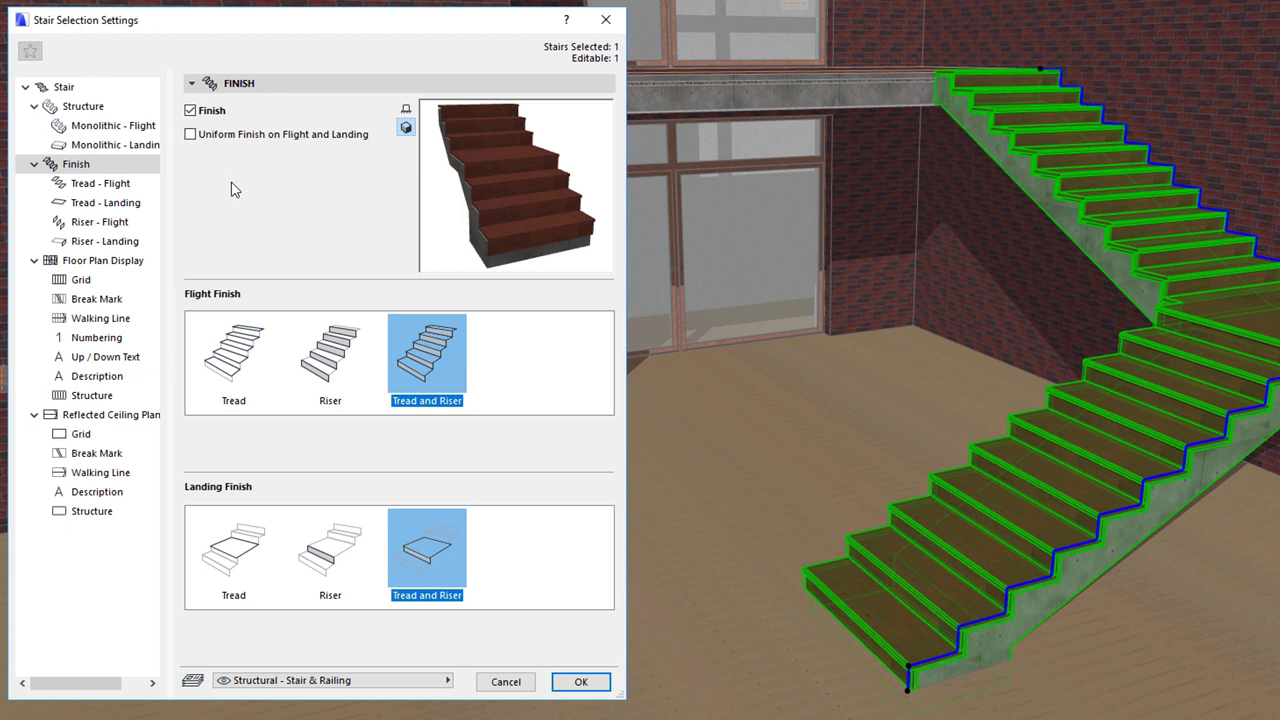
left_click(150, 187)
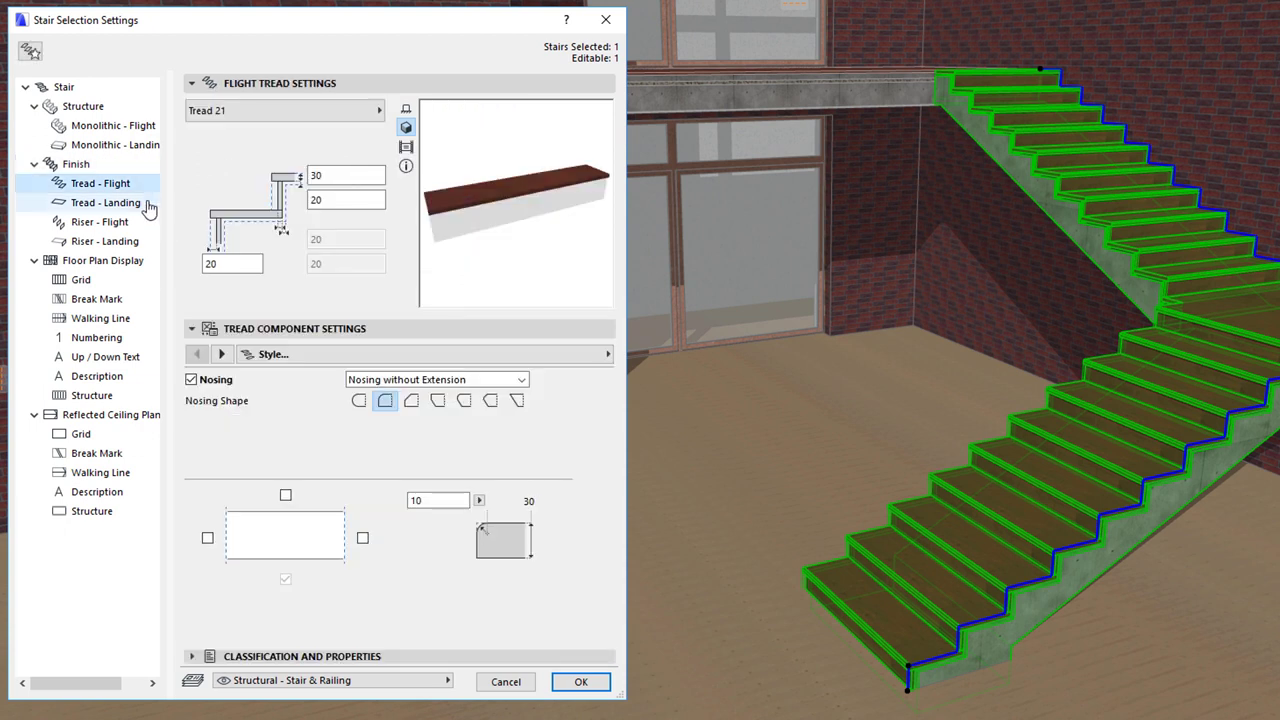
left_click(148, 205)
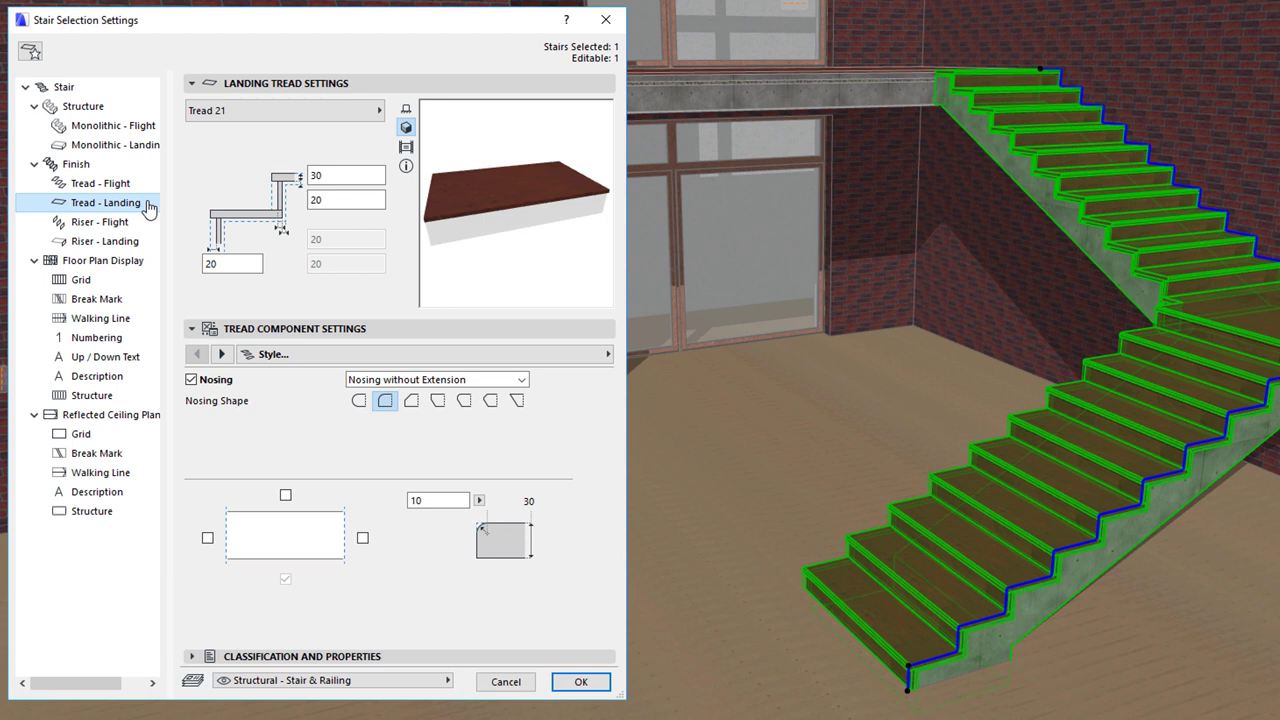
left_click(146, 224)
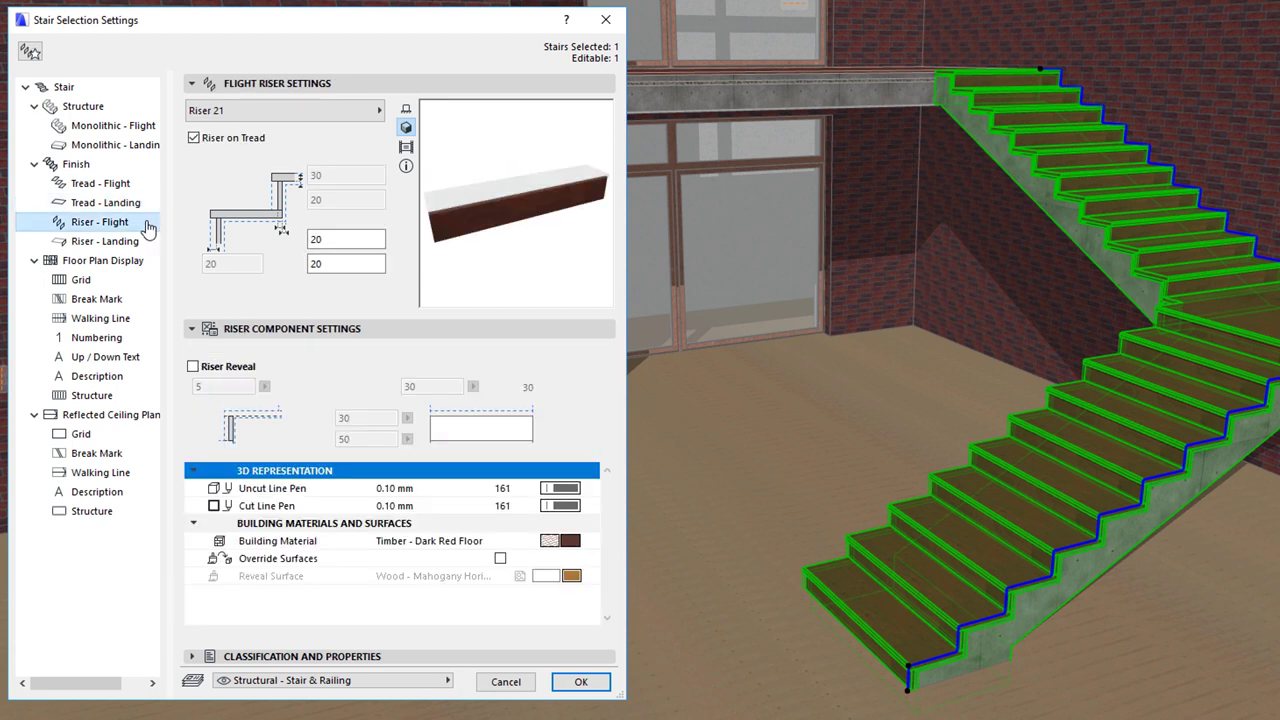
left_click(152, 243)
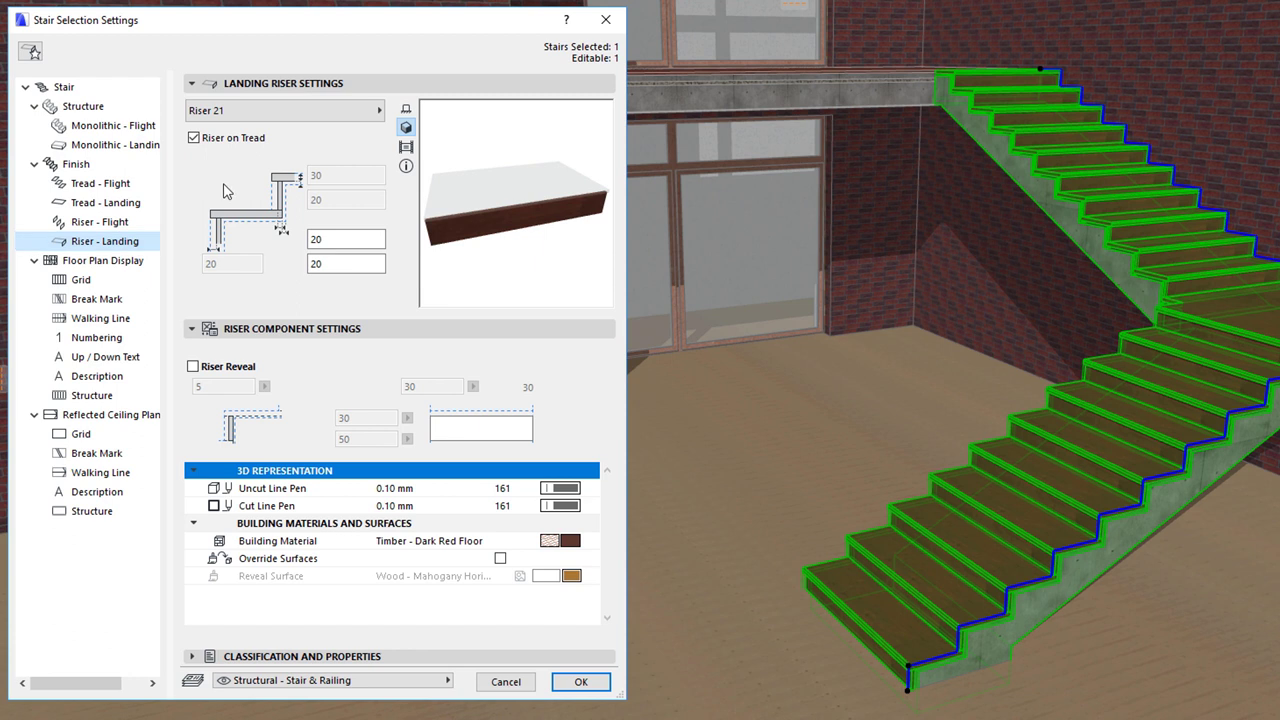
left_click(149, 168)
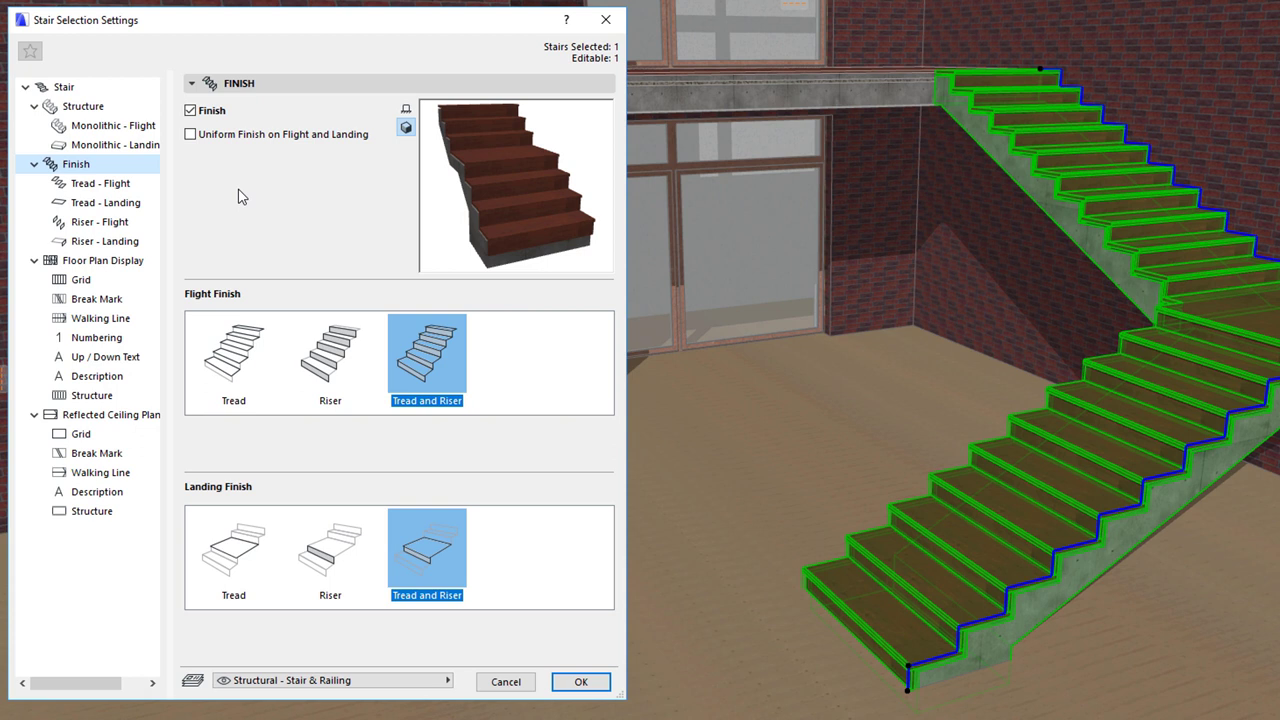
- Try a tread-only finish, then a riser-only finish, on both flight and landing
left_click(243, 340)
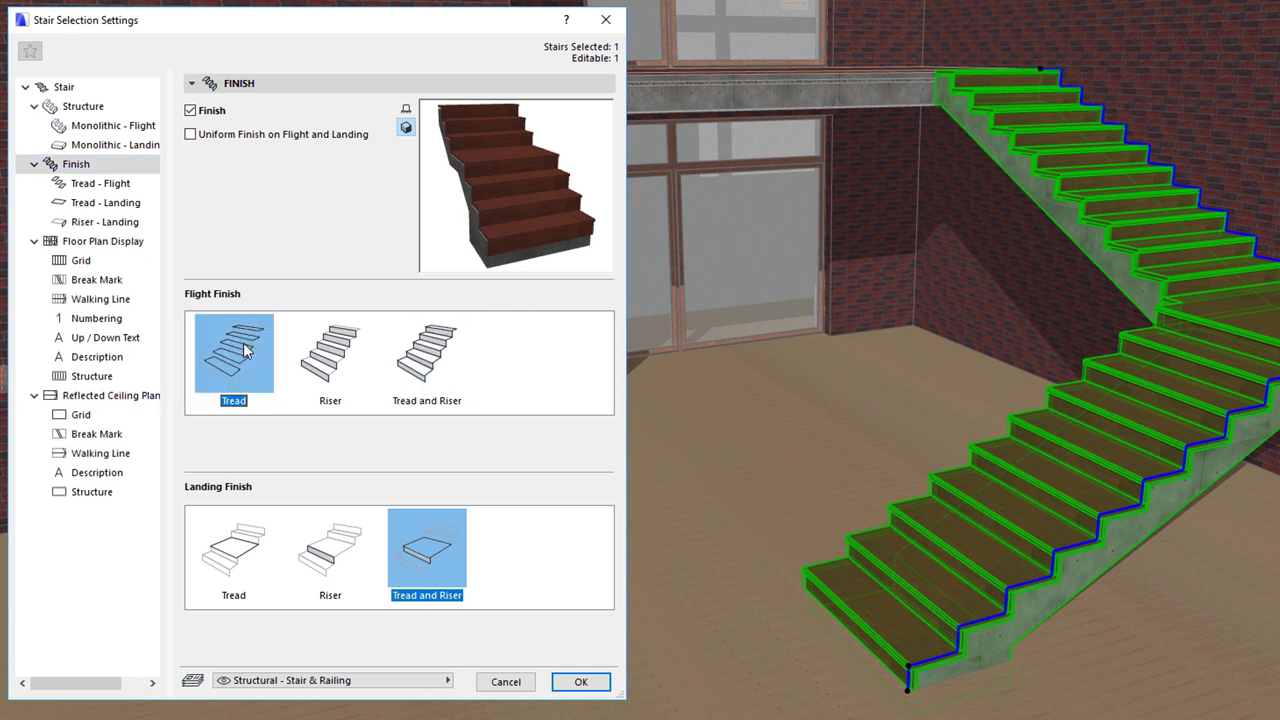
left_click(240, 548)
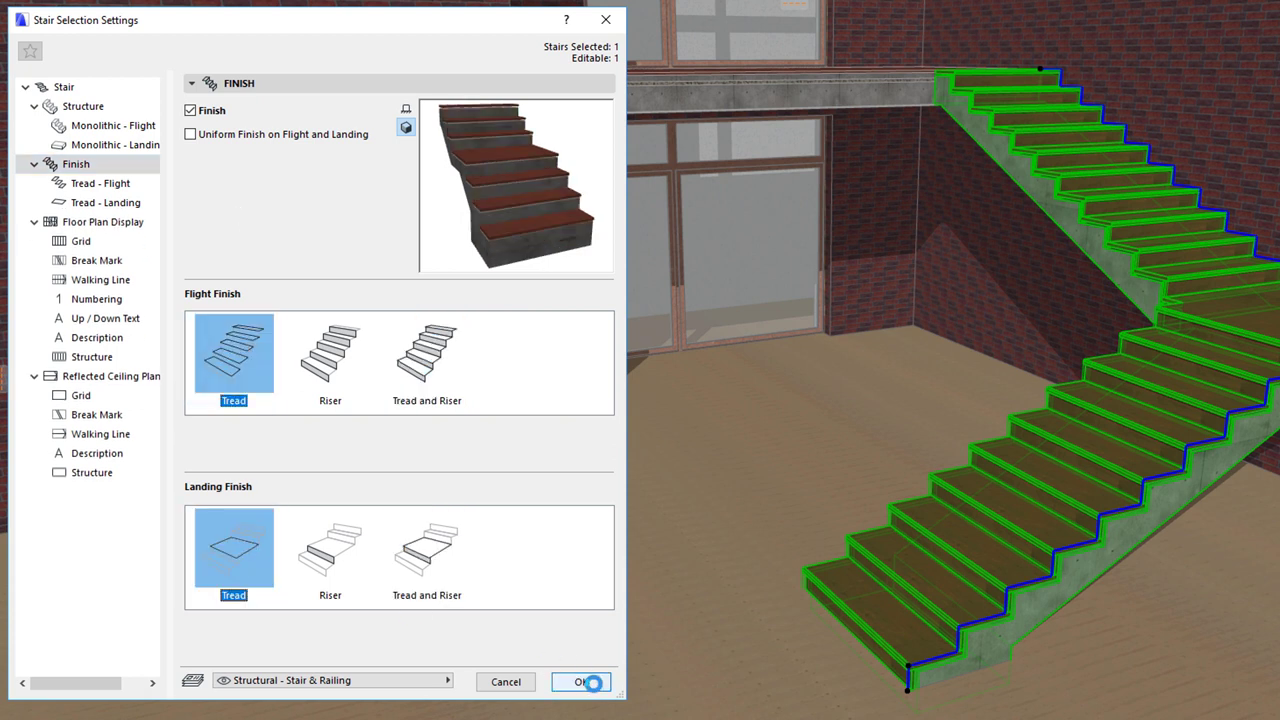
left_click(581, 681)
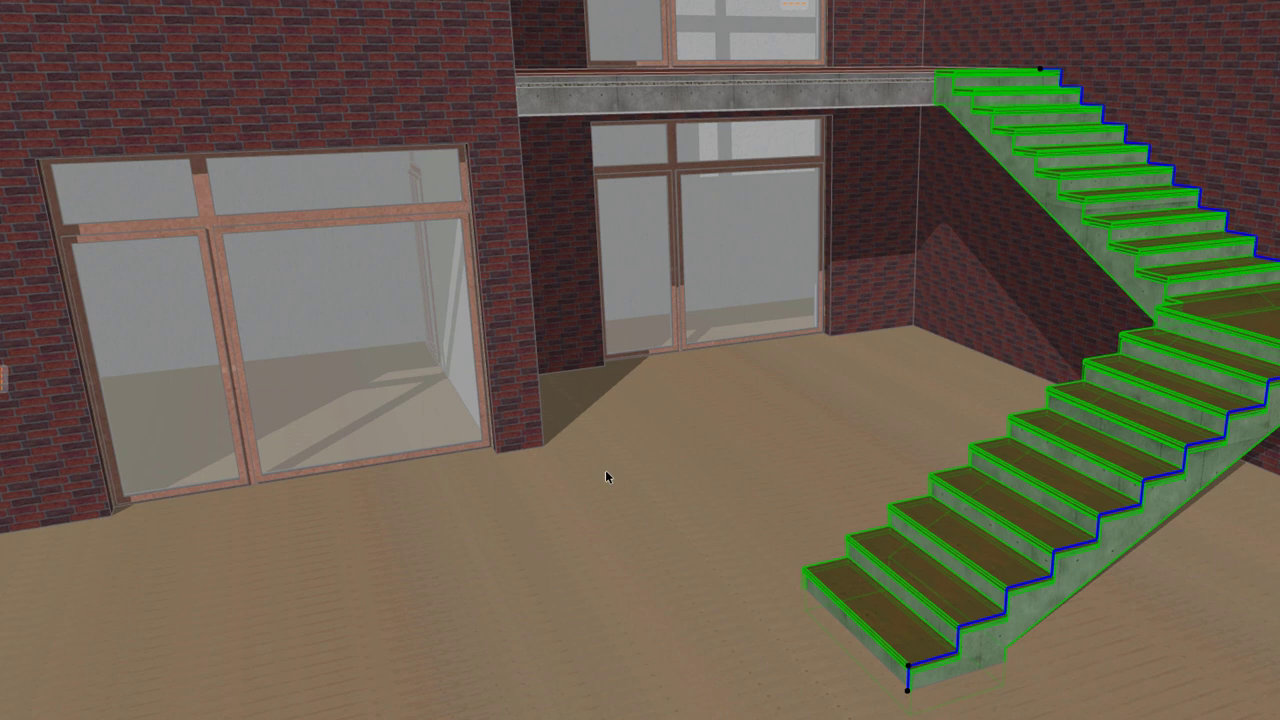
key("ctrl+t")
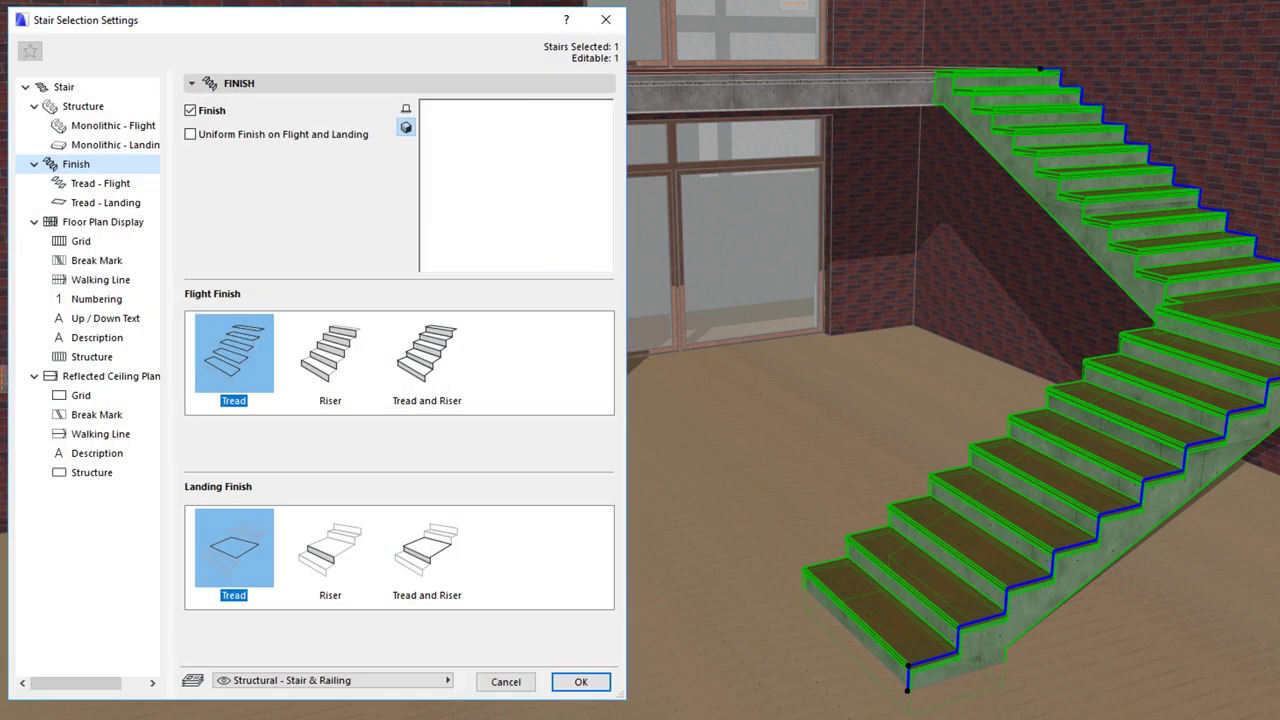
left_click(320, 355)
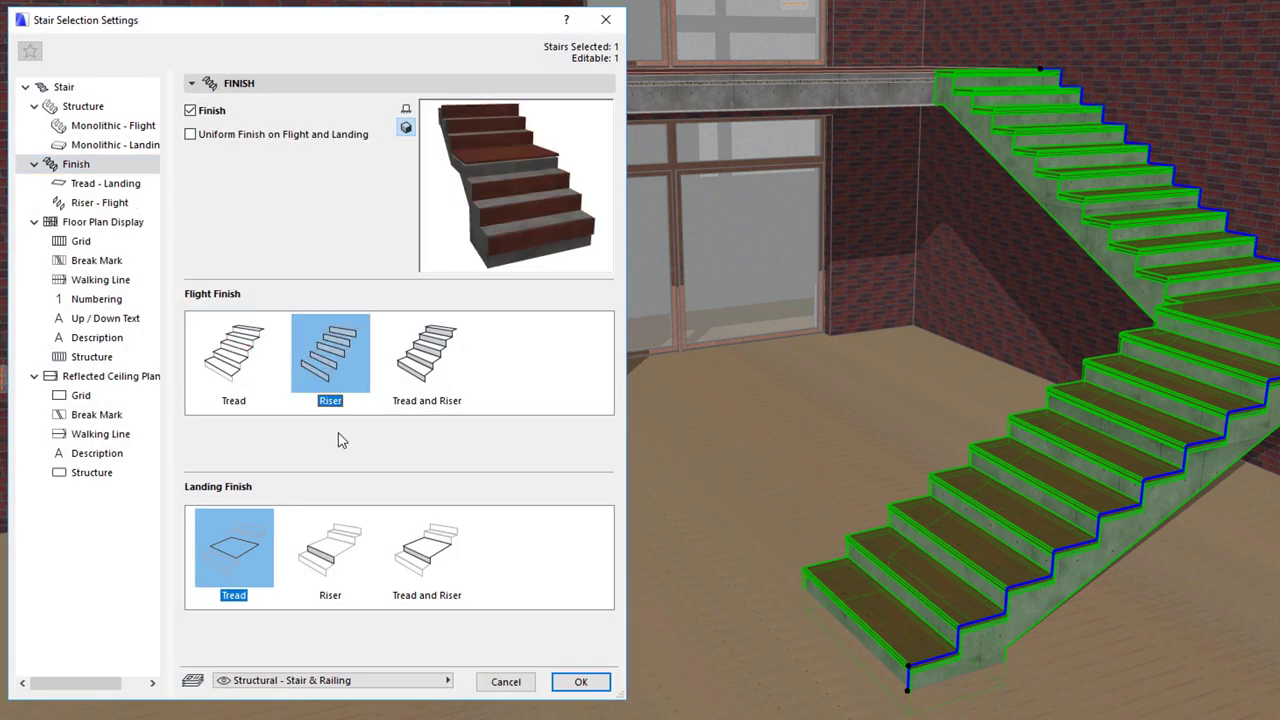
left_click(335, 560)
left_click(575, 677)
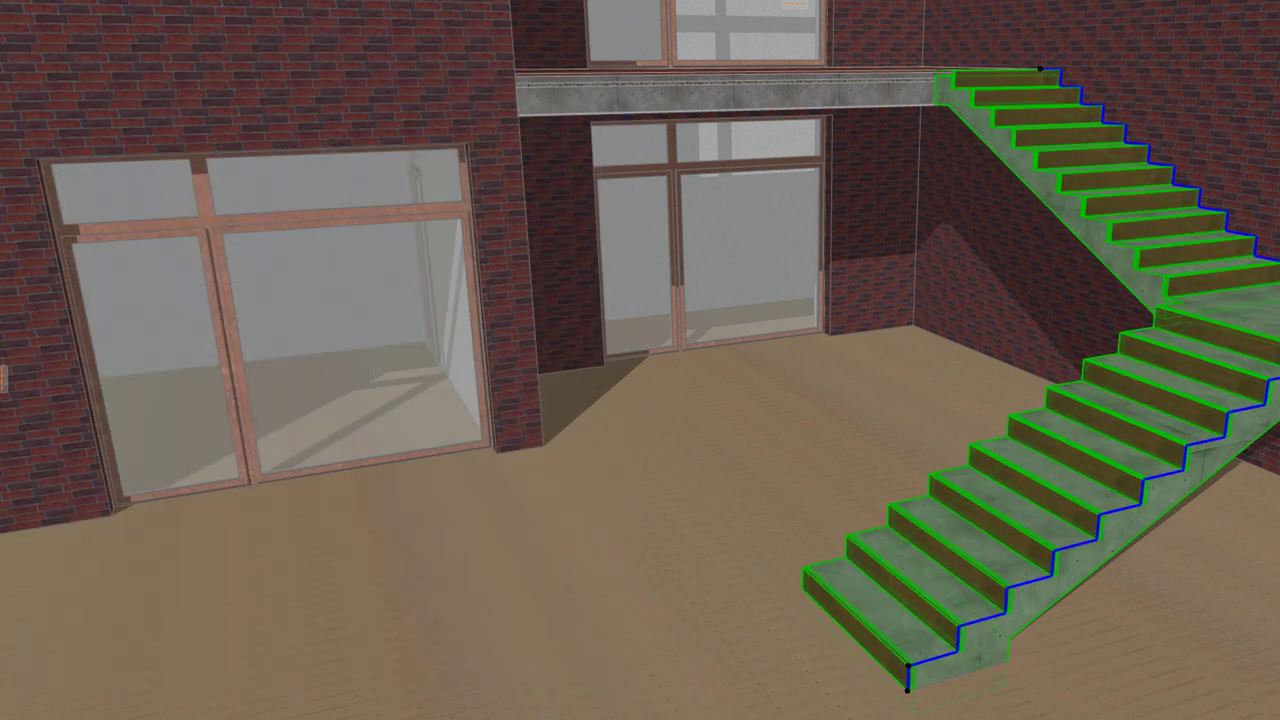
- Set flight and landing finishes to Tread and Riser and re-enable Uniform Finish on Flight and Landing
key("ctrl+t")
left_click(427, 352)
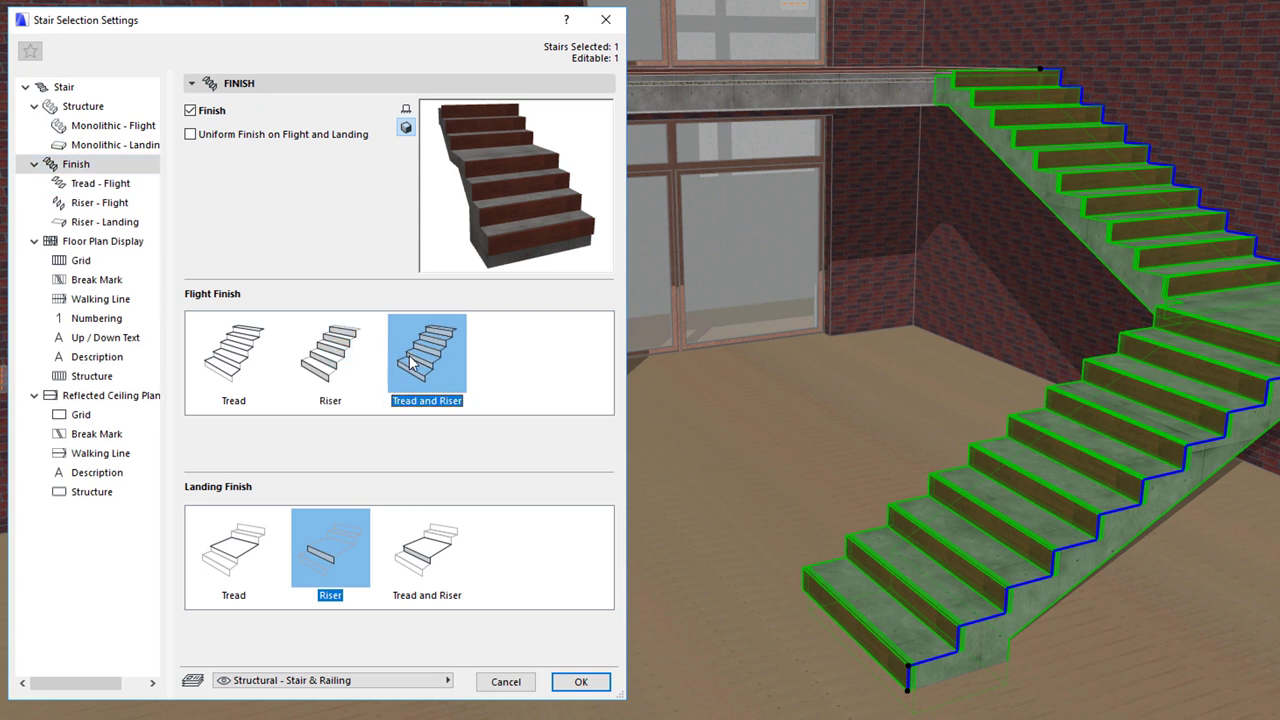
left_click(448, 552)
left_click(585, 682)
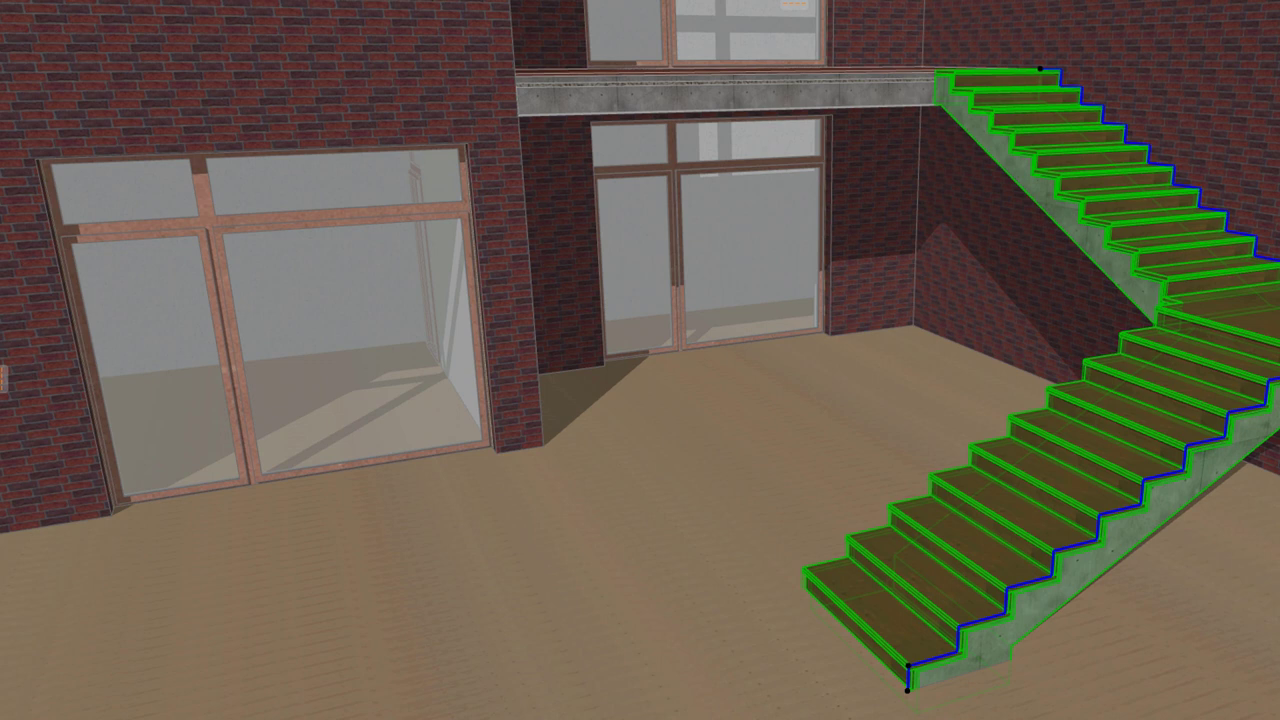
key("ctrl+t")
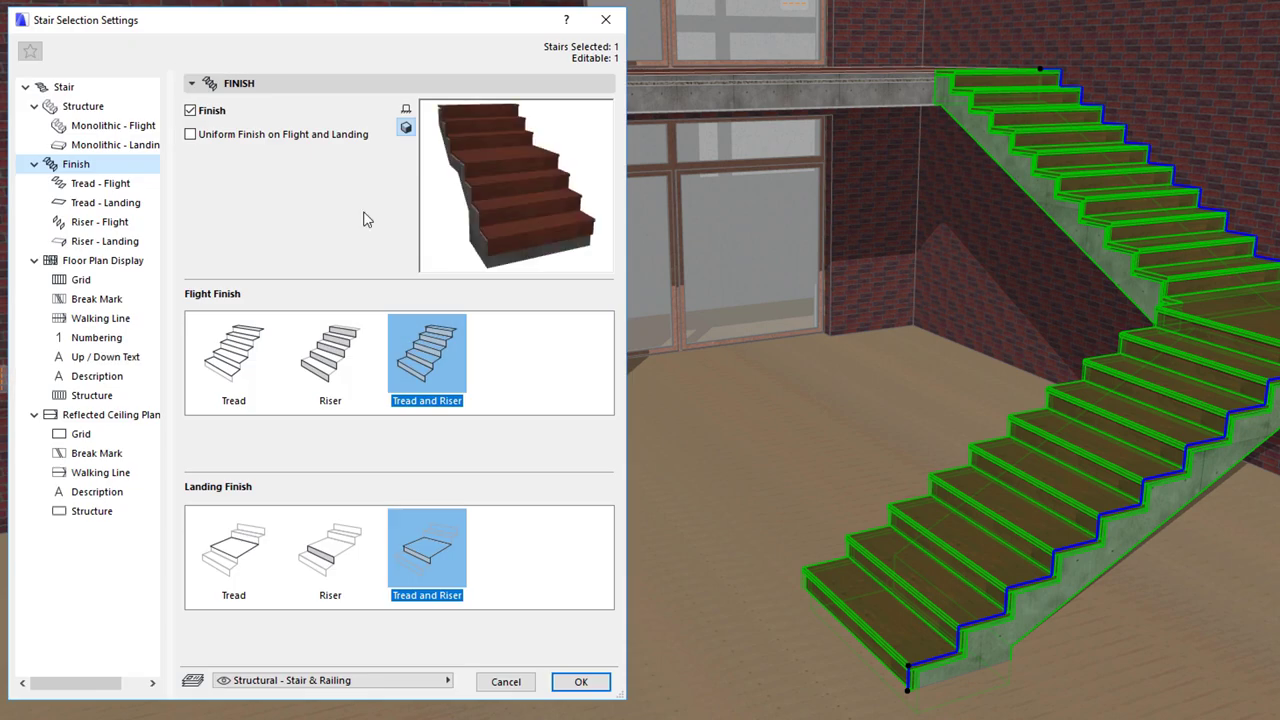
left_click(287, 136)
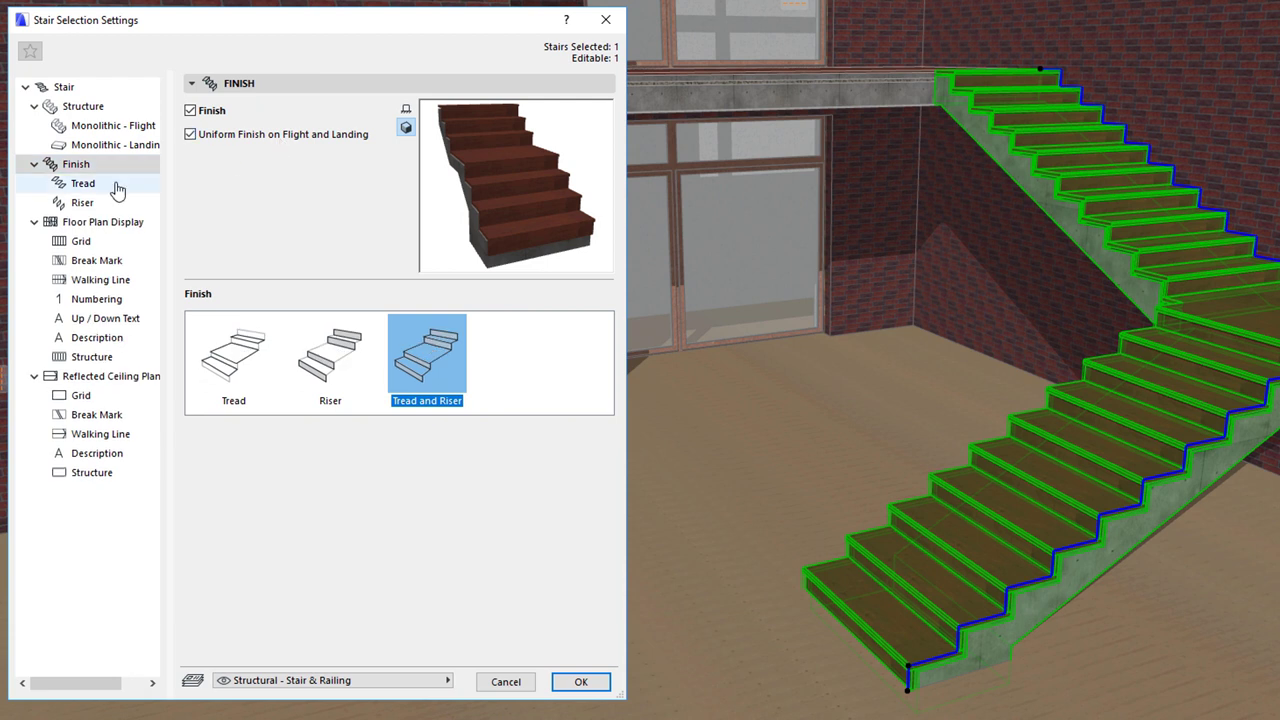
- Keep Tread 21 as the tread type, inspect its dimensions, then view the Riser 21 settings
left_click(83, 184)
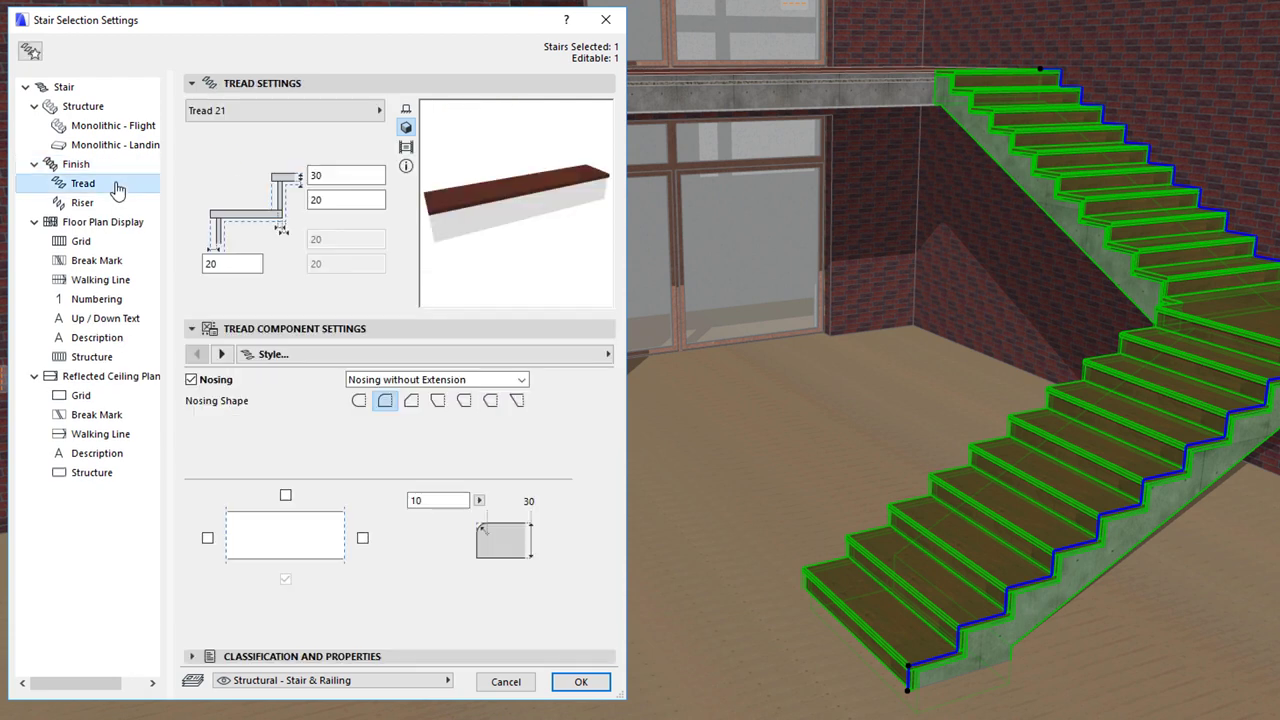
left_click(377, 116)
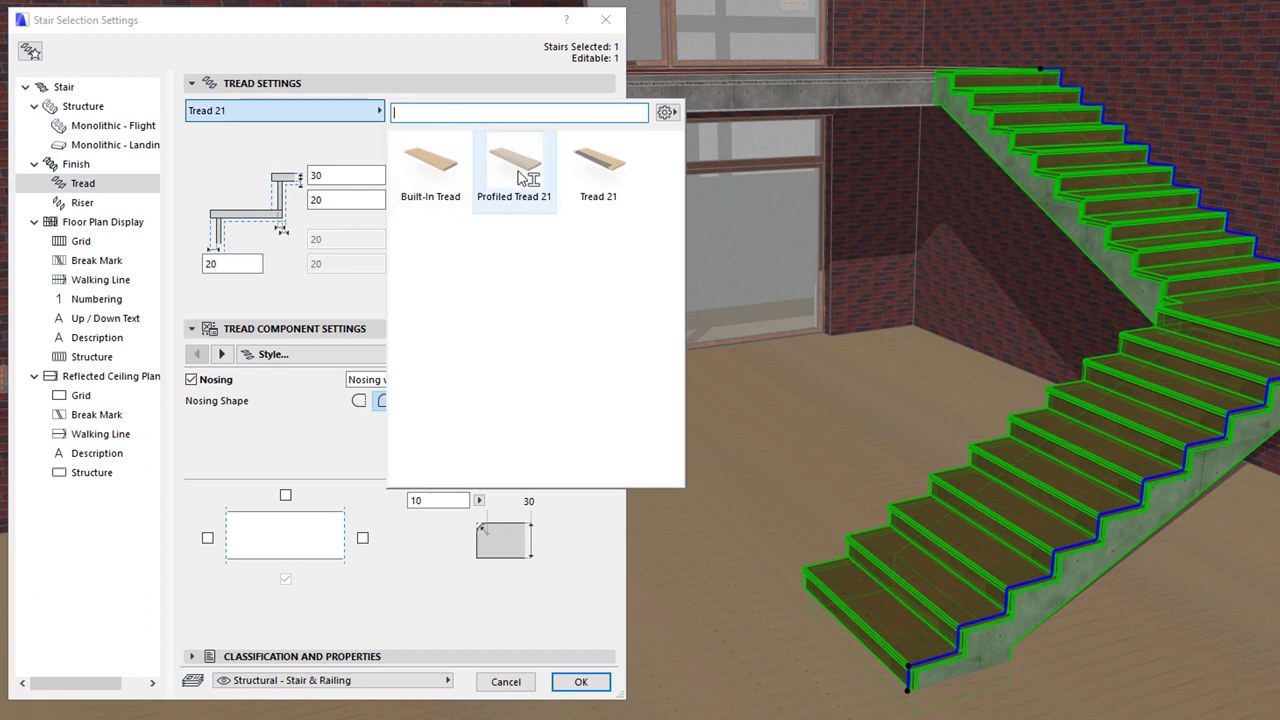
left_click(598, 165)
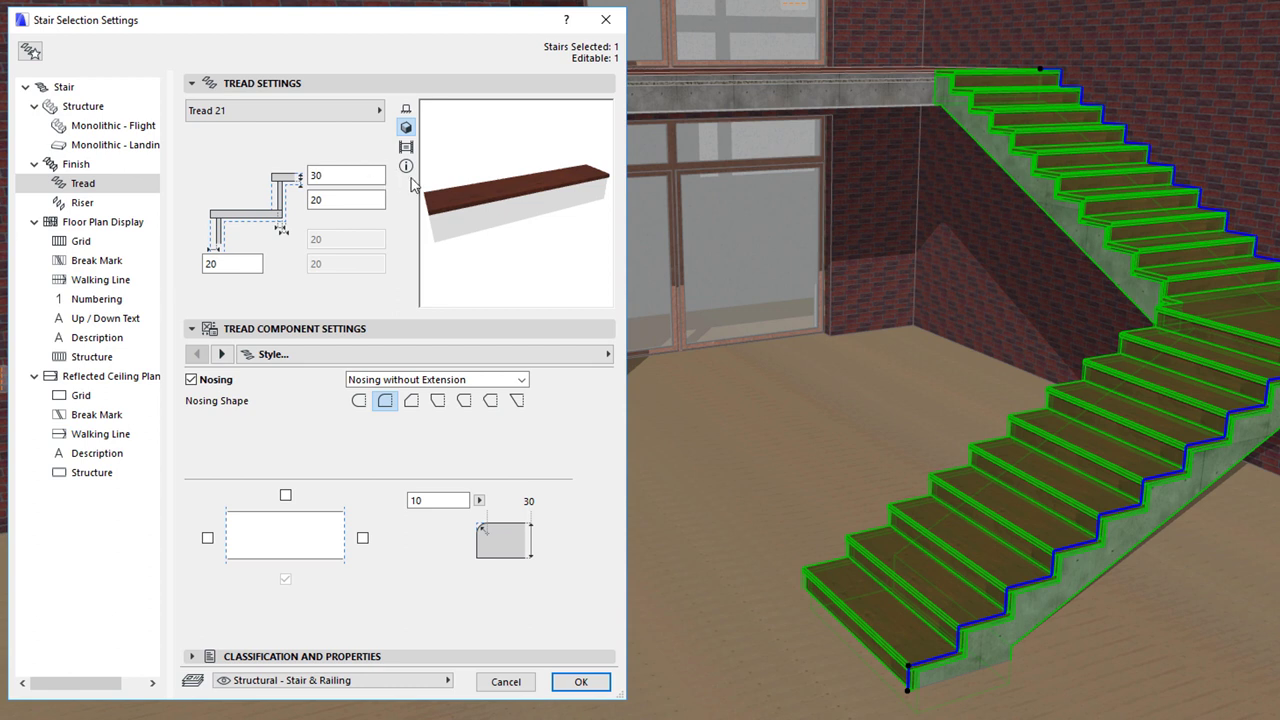
left_click_drag(450, 180, 448, 179)
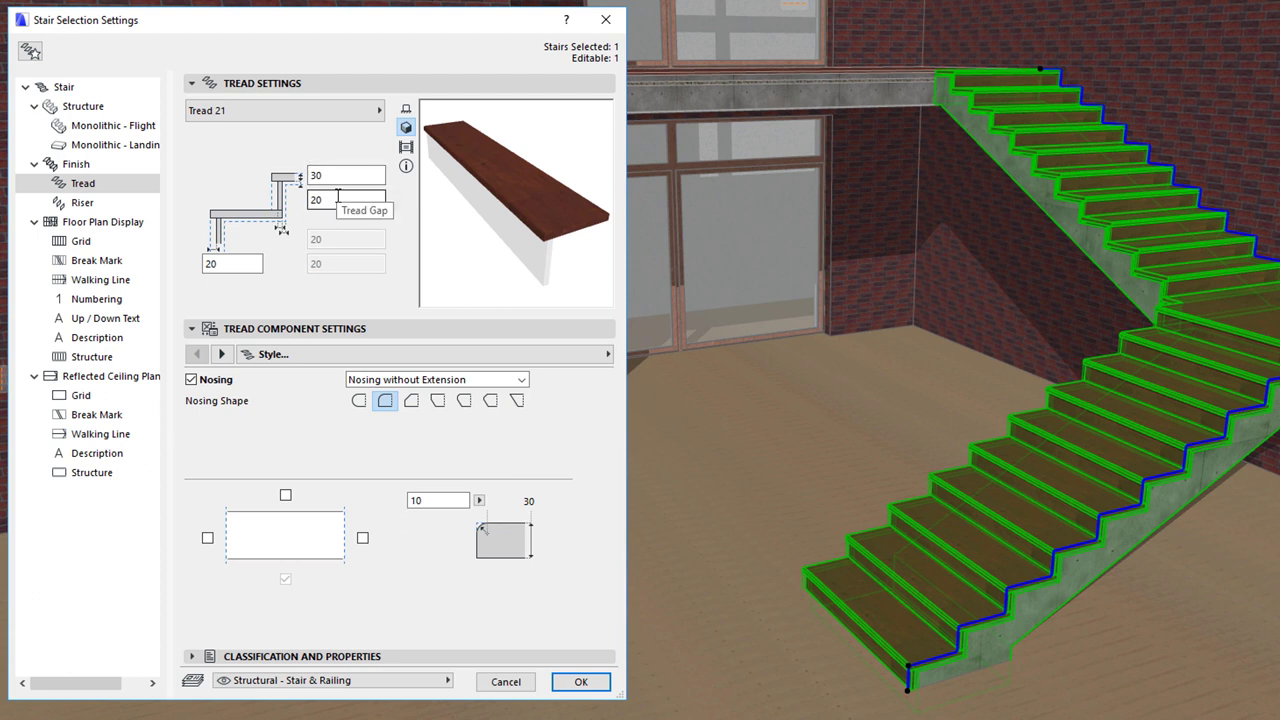
left_click(244, 263)
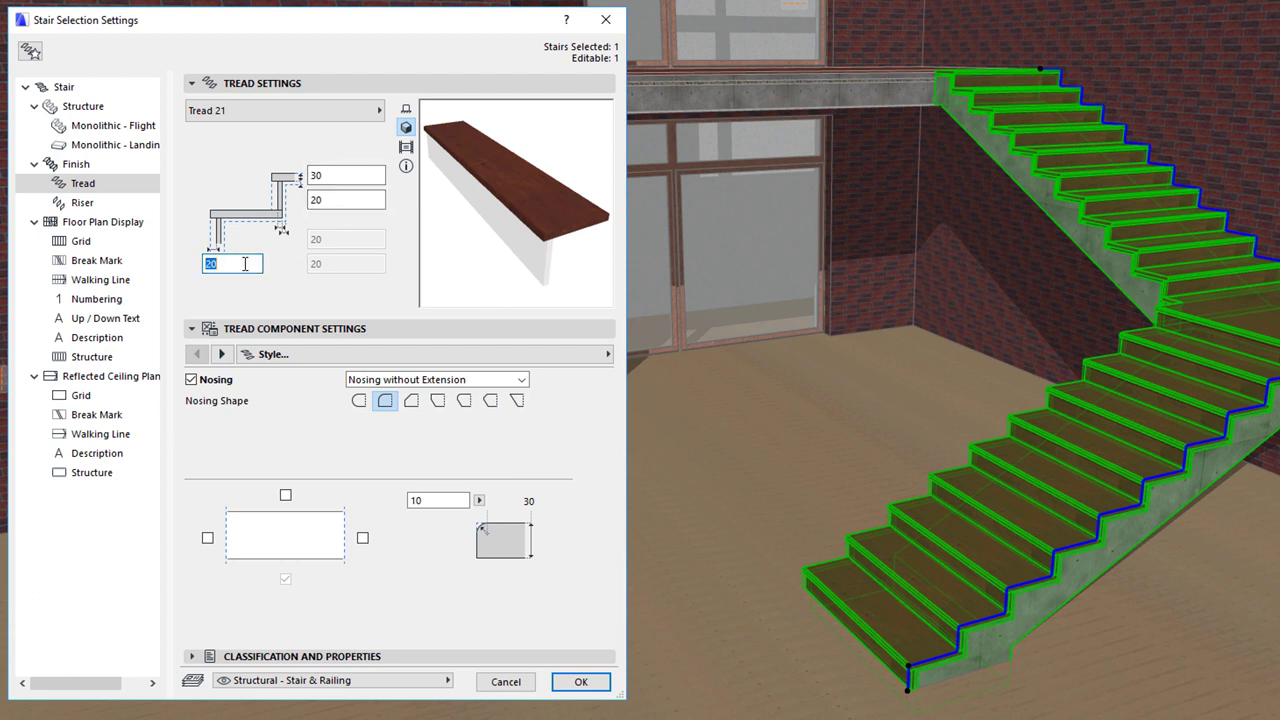
left_click(125, 210)
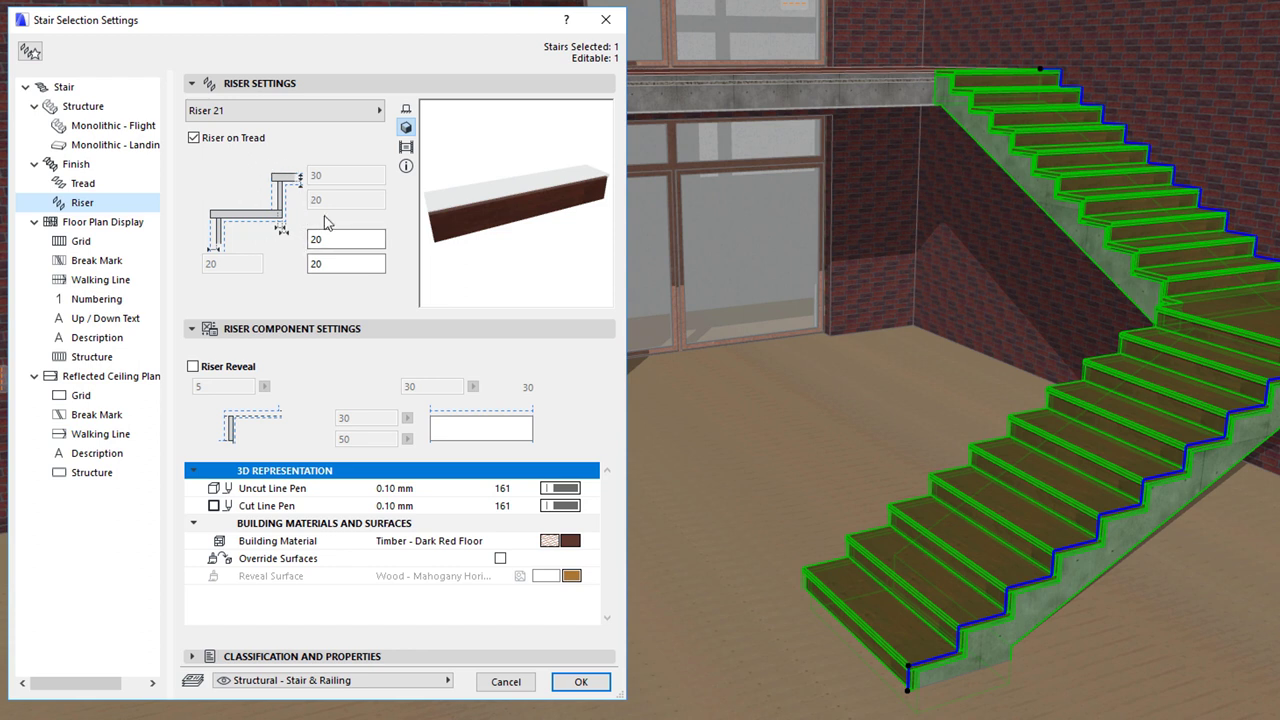
- Toggle Riser on Tread off and on, leave it enabled, and return to the tread settings
left_click(239, 140)
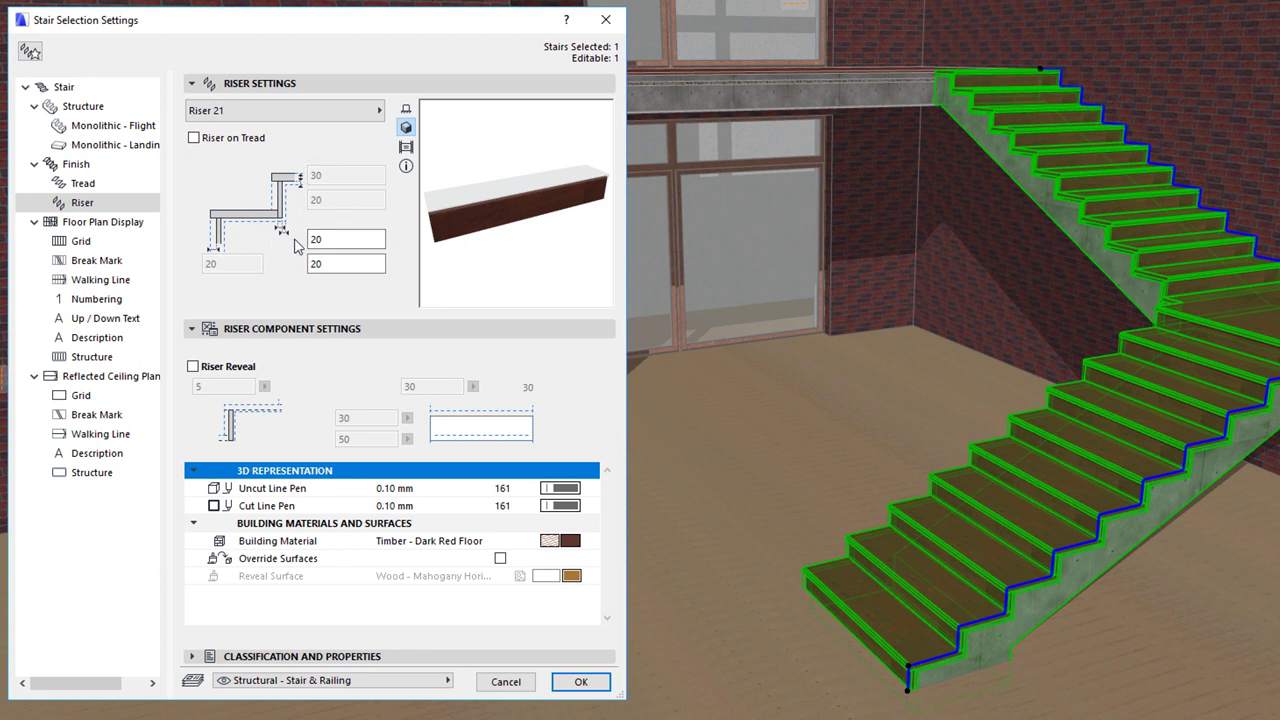
left_click(194, 139)
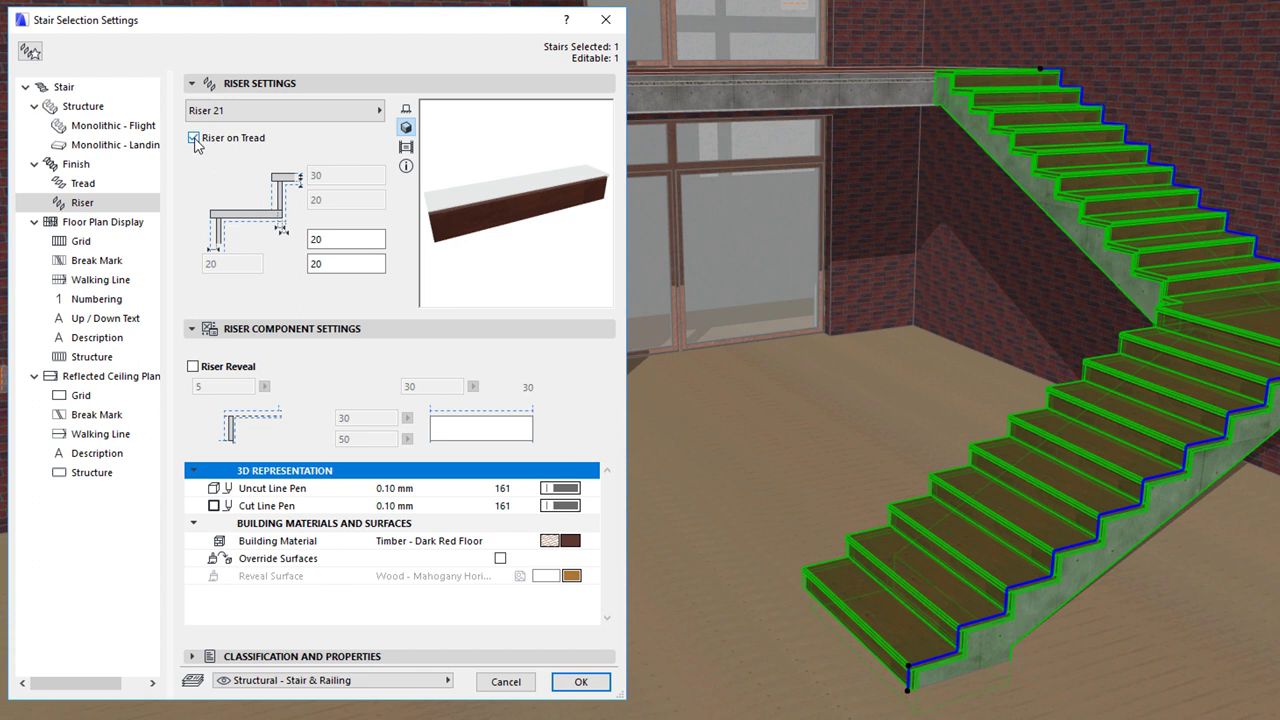
left_click(194, 139)
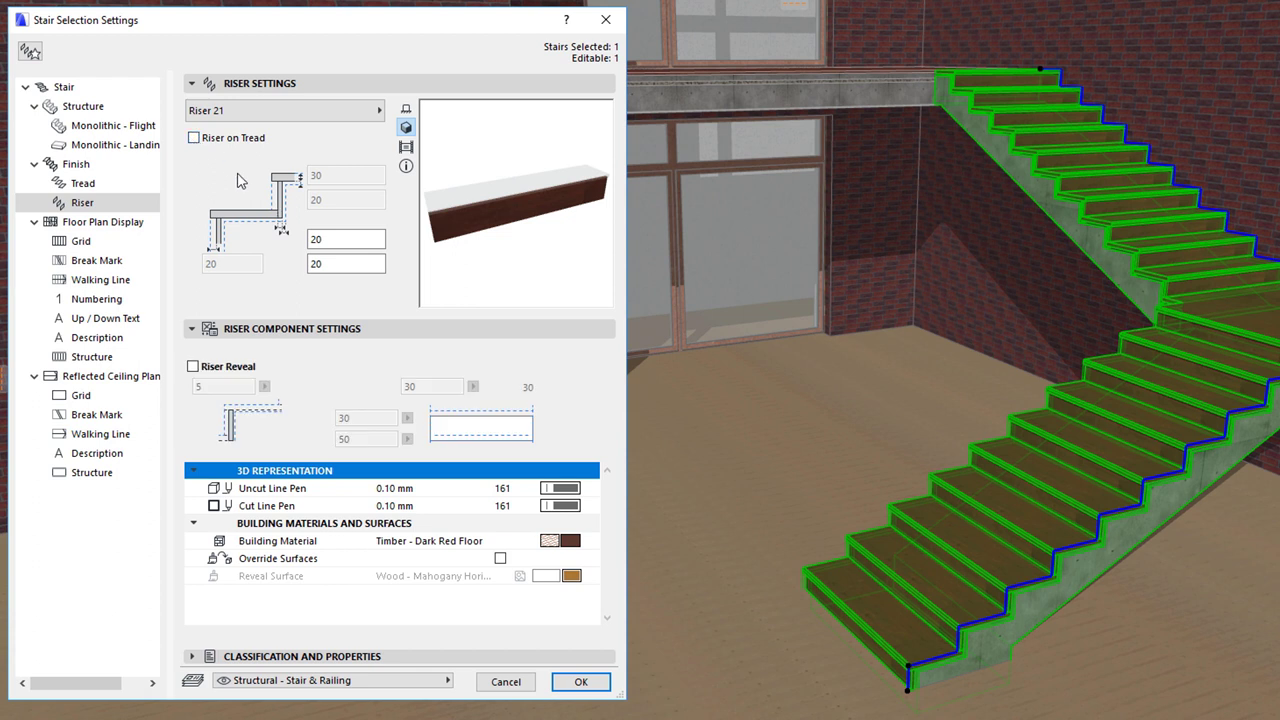
key("space")
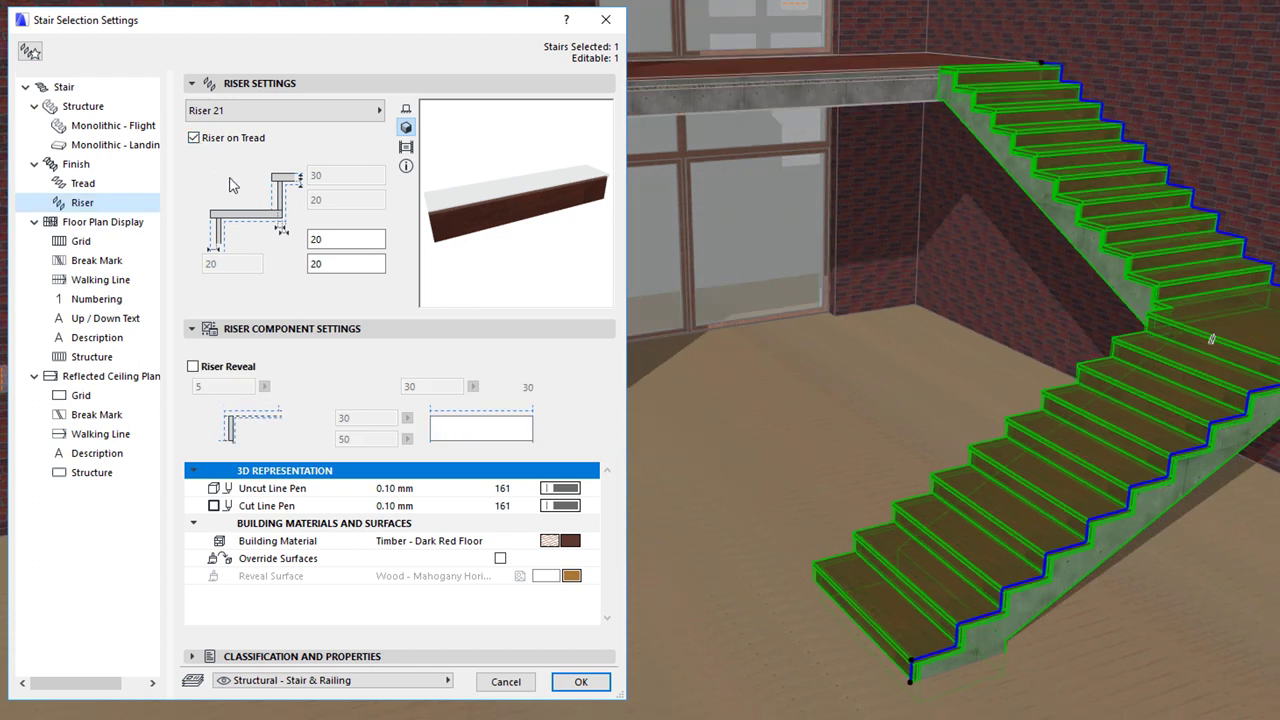
left_click(124, 186)
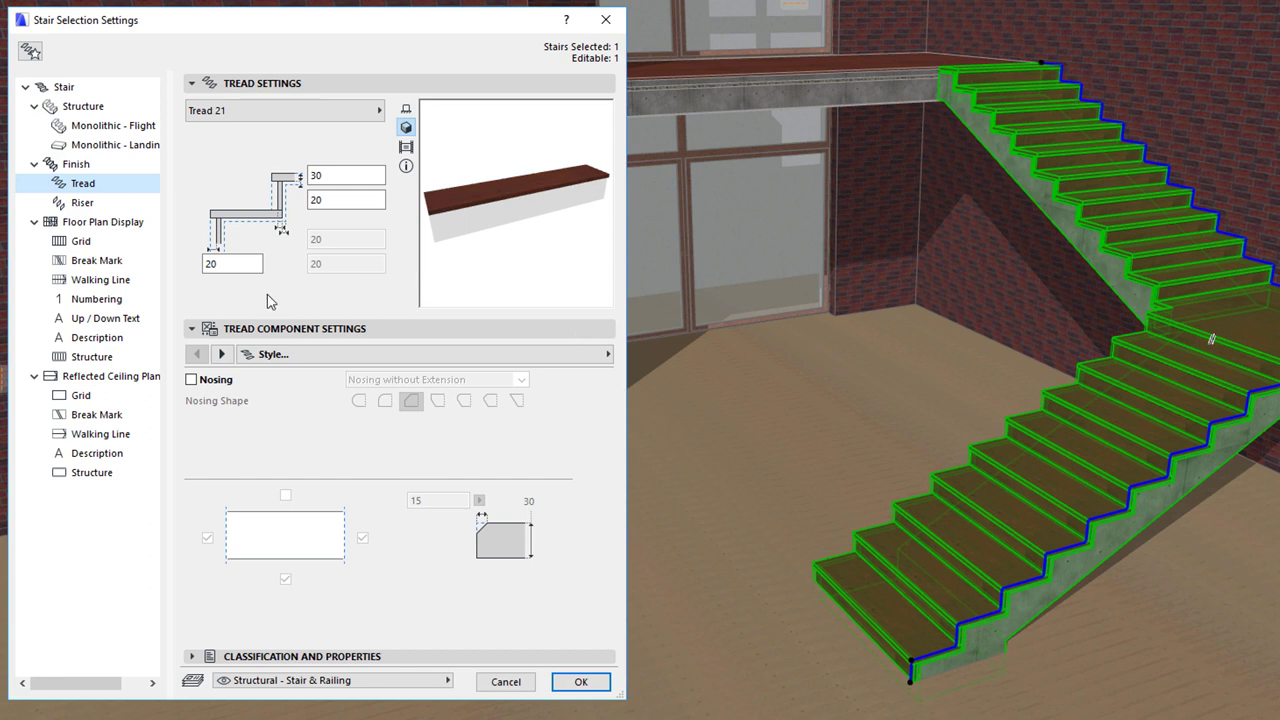
- Enable Nosing on the treads and apply it, adding Edge Protection strips
left_click(222, 382)
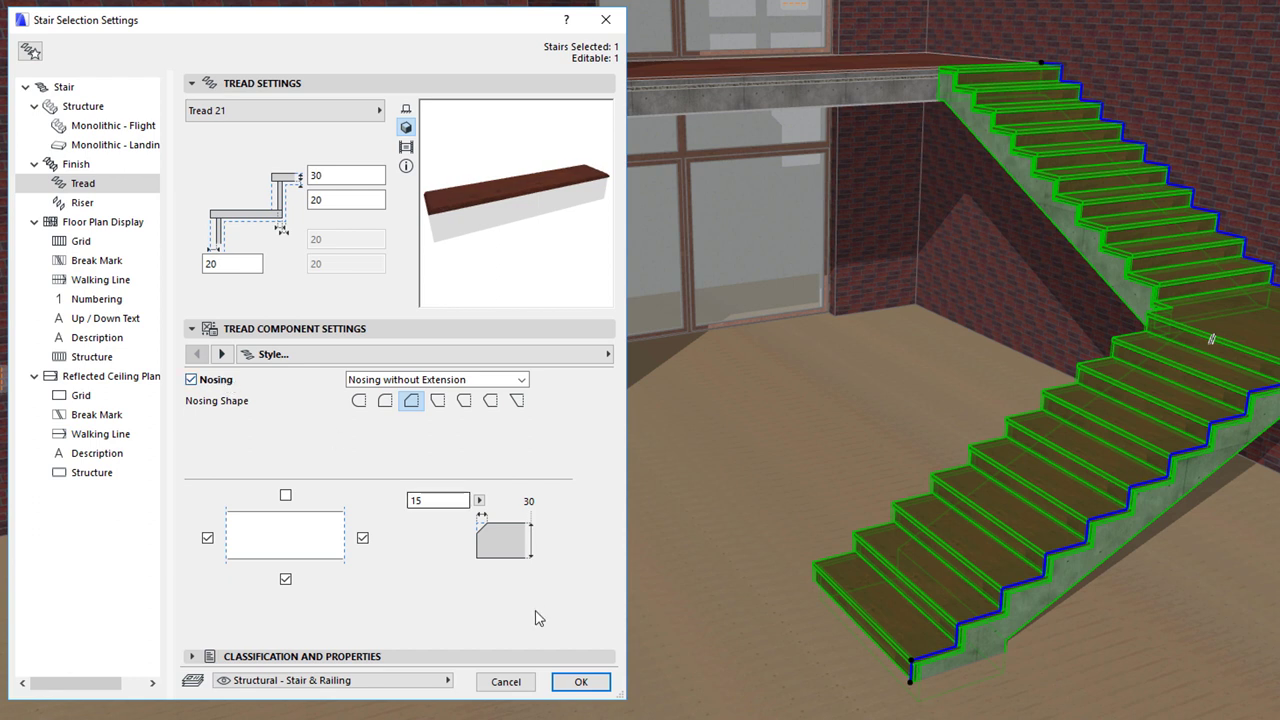
left_click(580, 684)
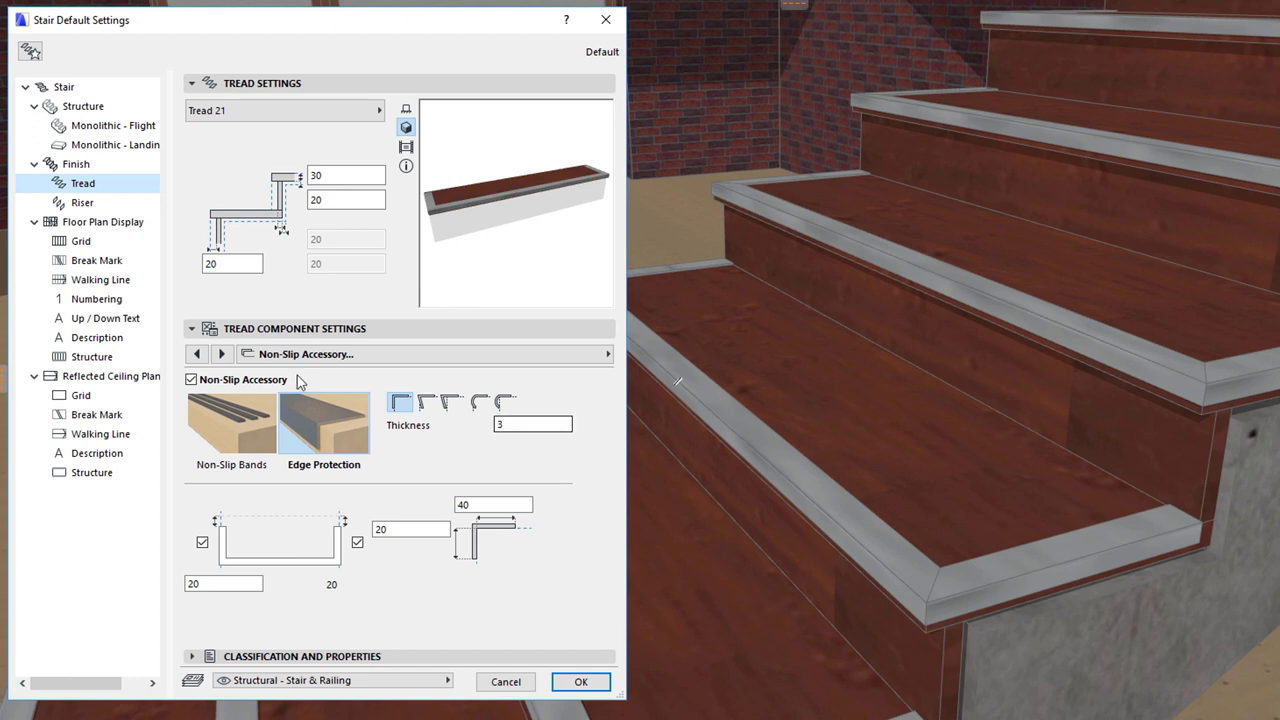
- Make the edge-protection surface Paint - Glossy White, apply it, deselect, and reopen stair defaults
left_click(223, 356)
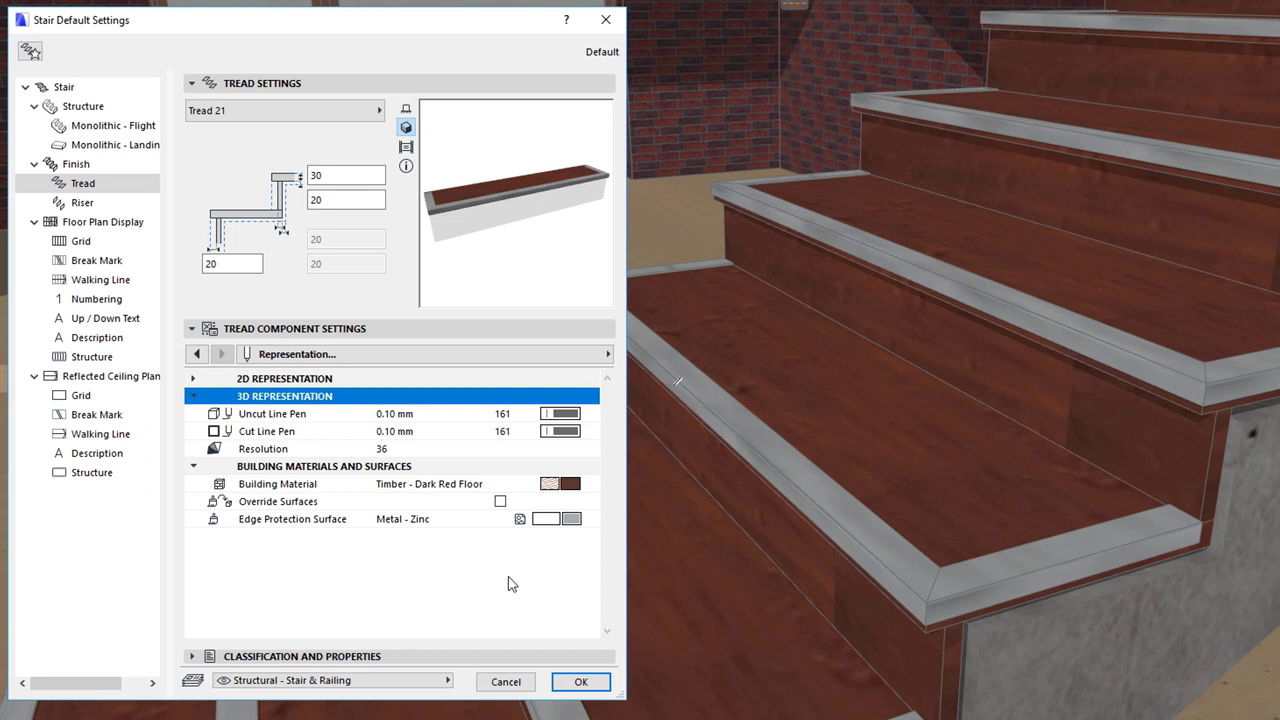
left_click(590, 519)
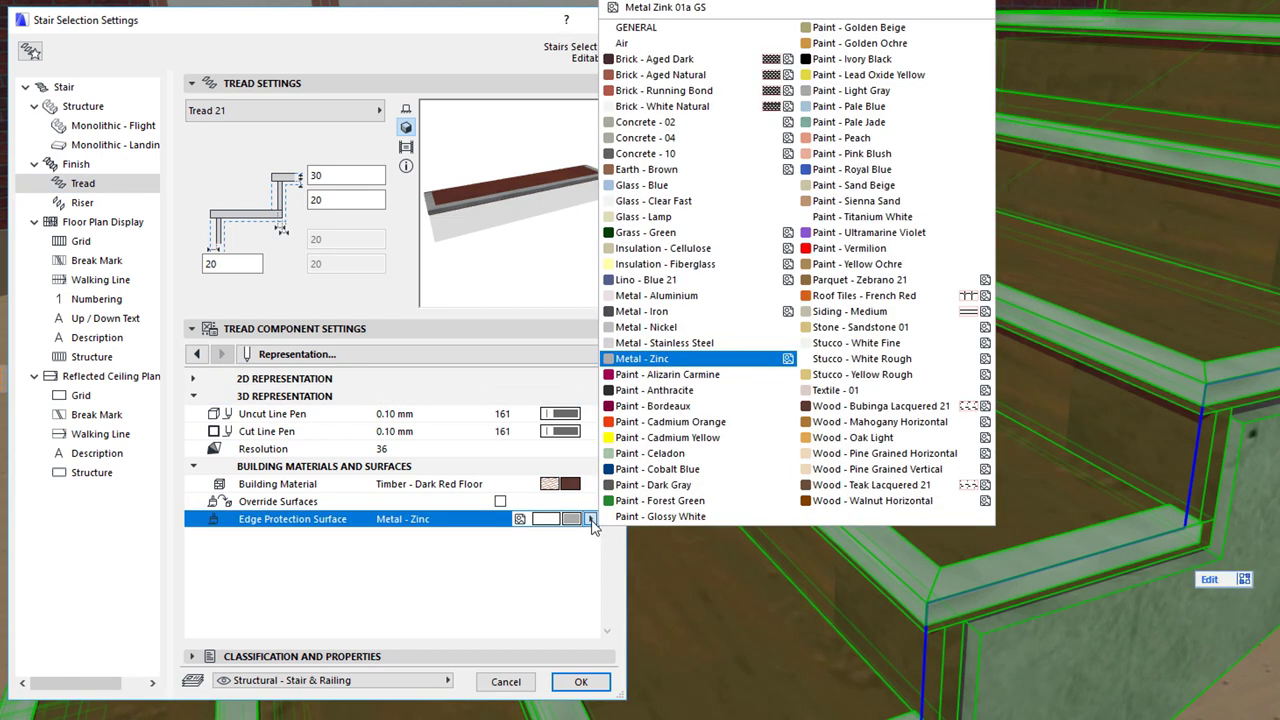
left_click(638, 519)
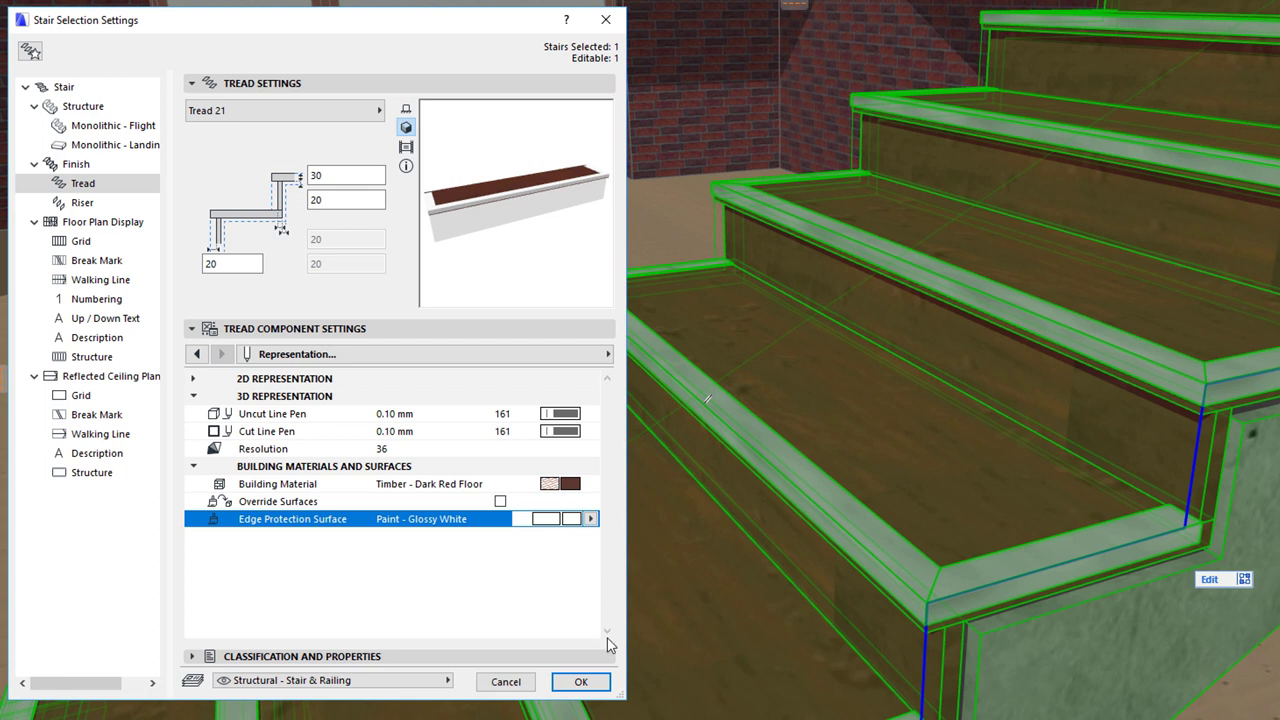
left_click(581, 682)
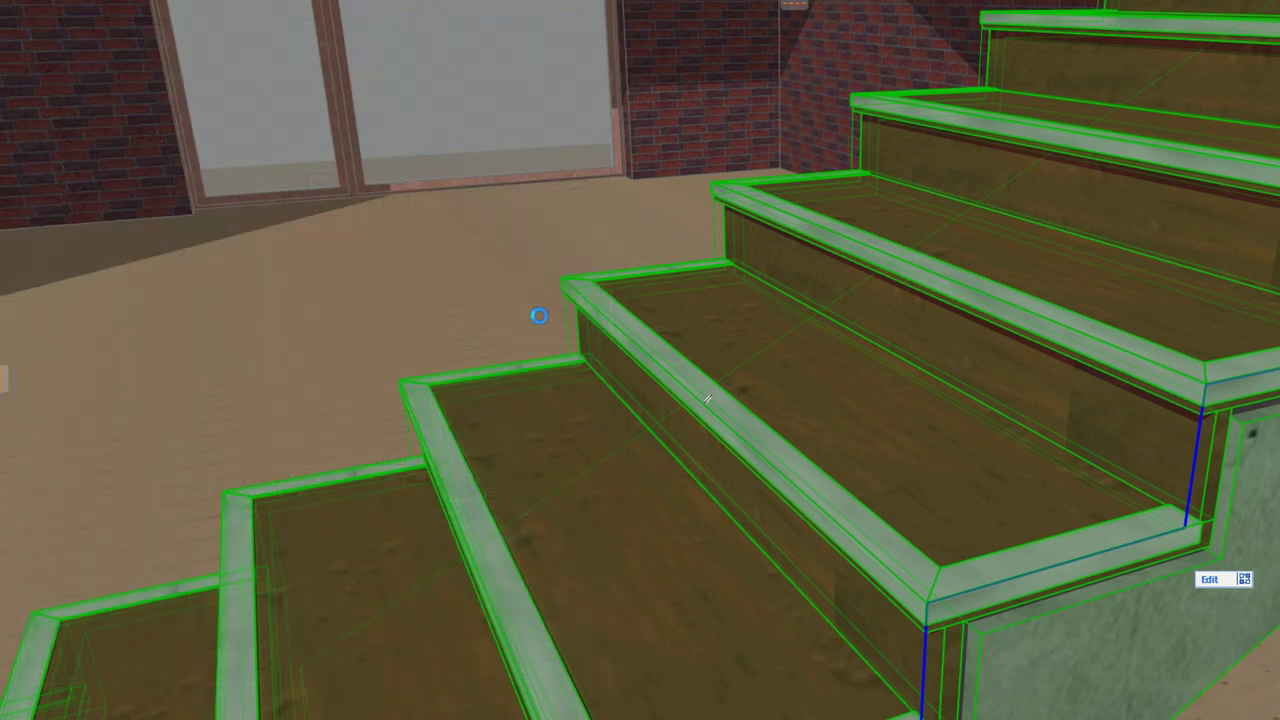
key("Escape")
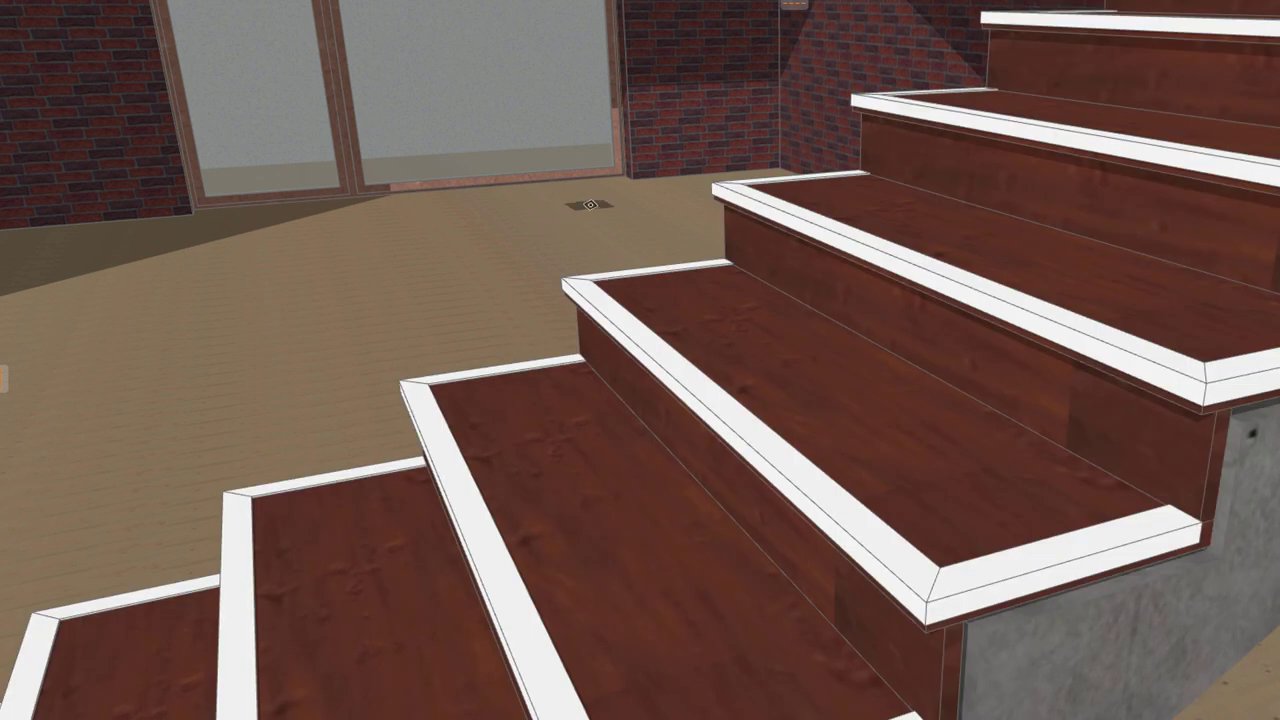
key("ctrl+t")
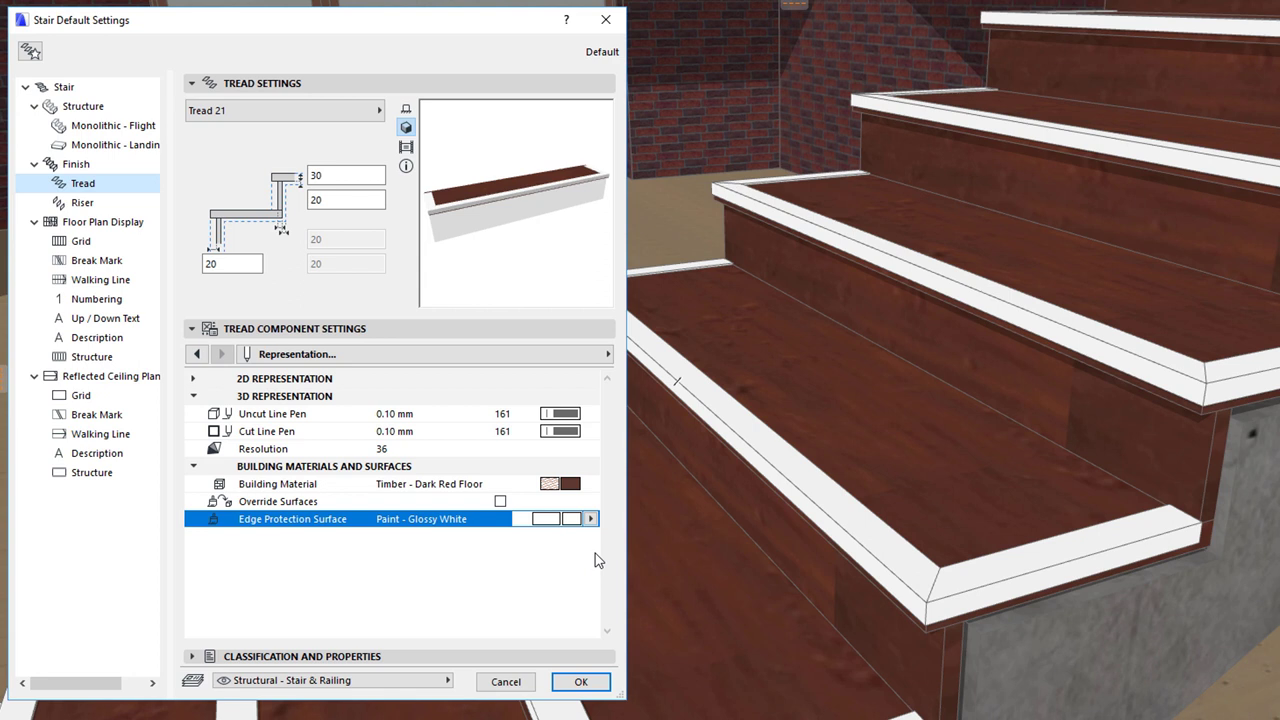
- Turn on Riser Reveal with a Paint - Glossy White surface and zoom back to the whole stair
left_click(152, 204)
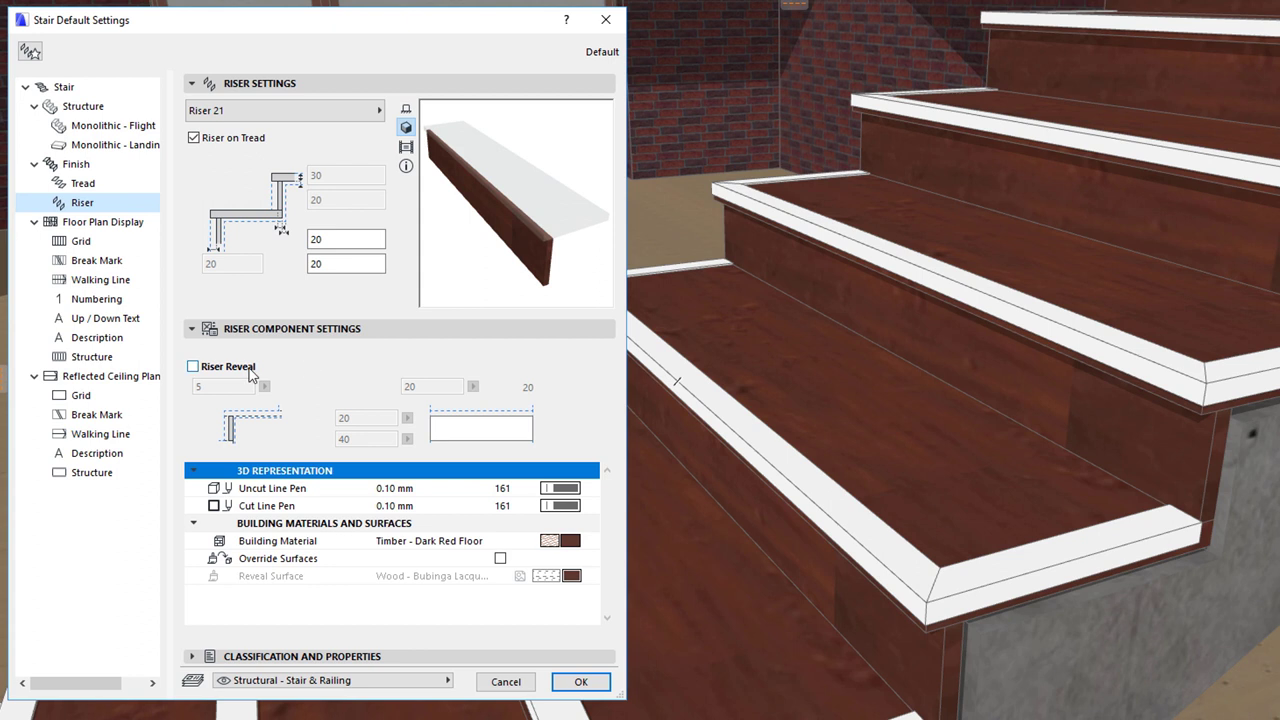
left_click(193, 366)
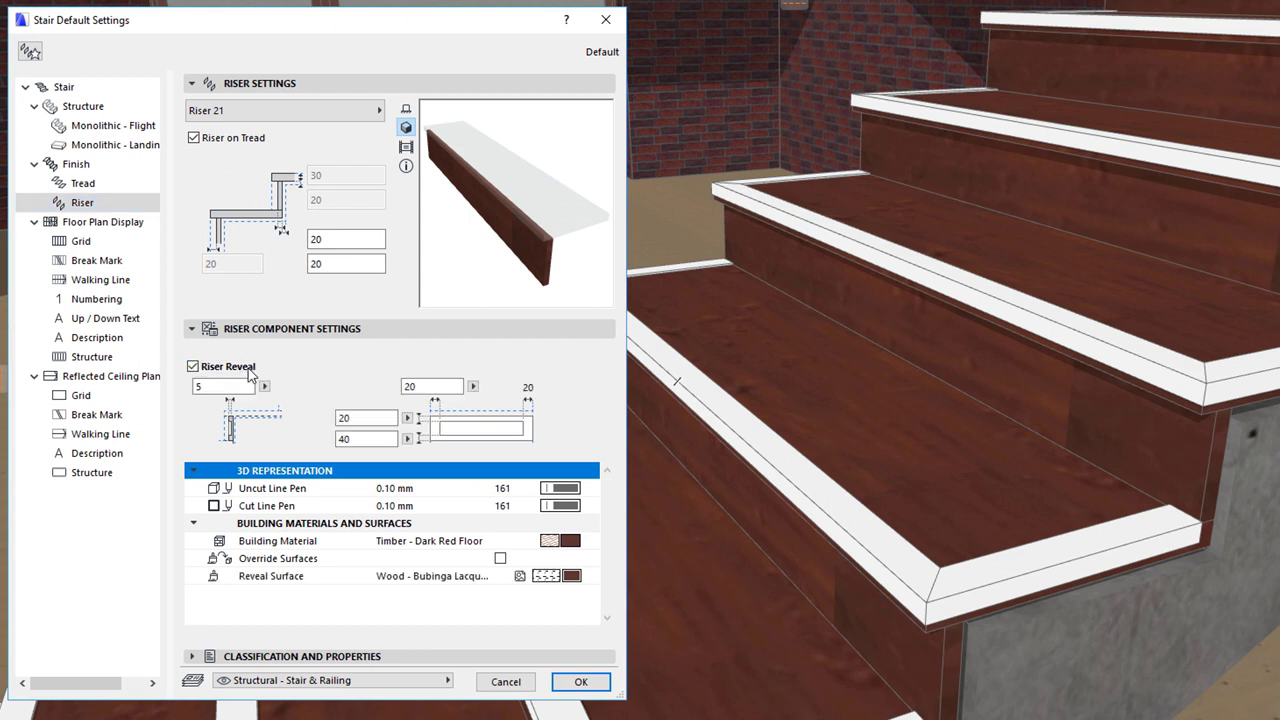
left_click(592, 577)
left_click(626, 573)
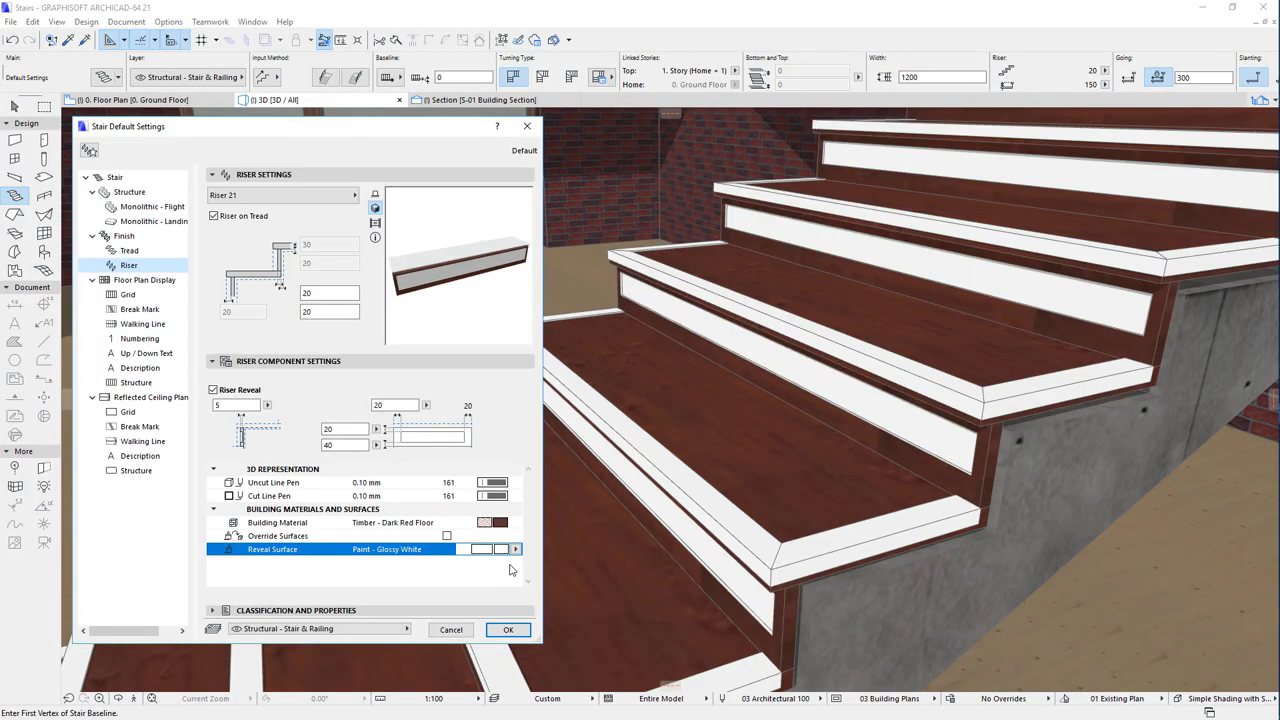
left_click(451, 629)
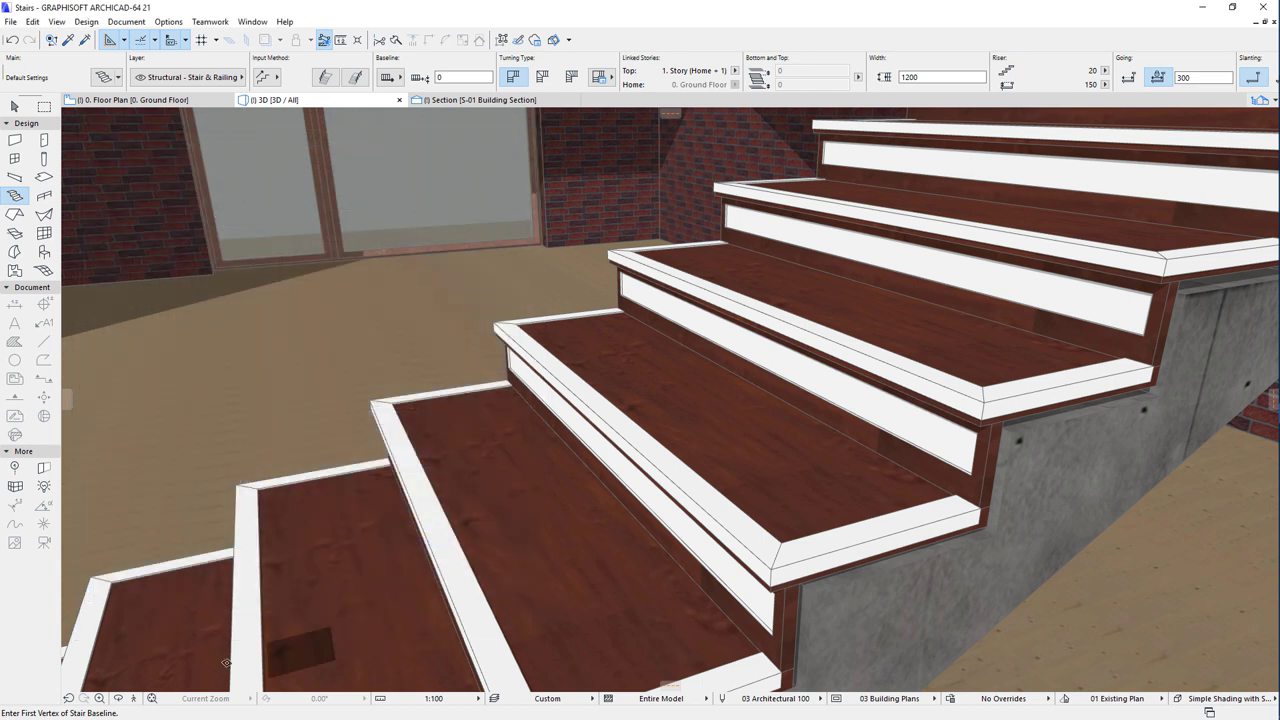
left_click(68, 698)
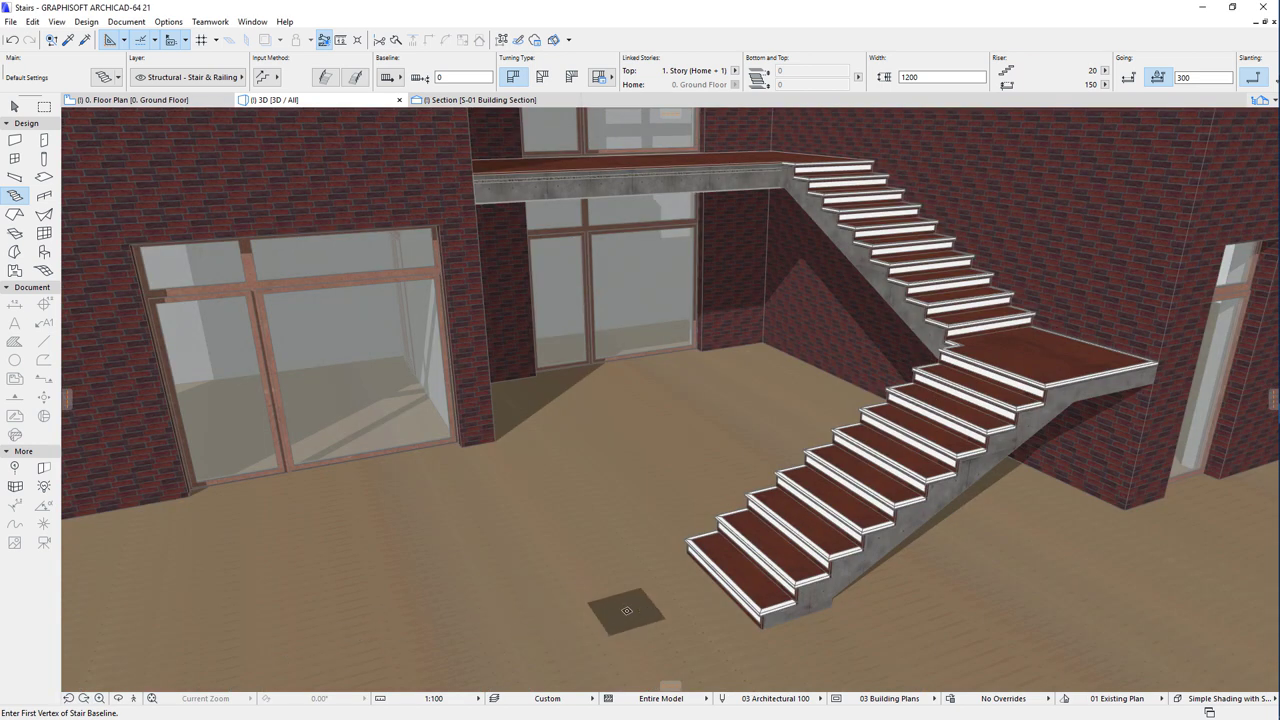